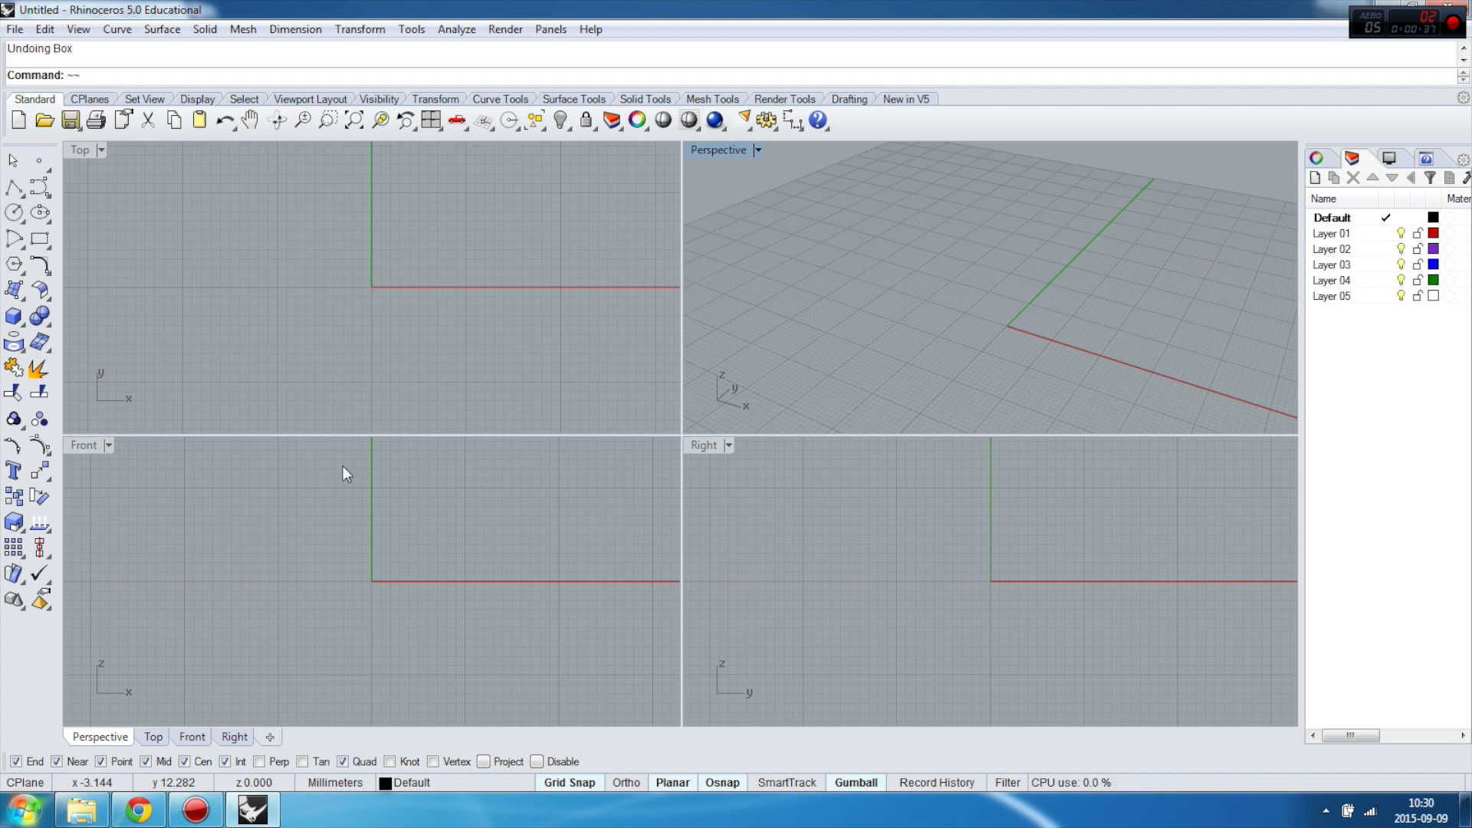
Step: Create a solid box about 60 by 43 mm and 33 mm high around the origin in the Perspective view
click(14, 317)
click(901, 233)
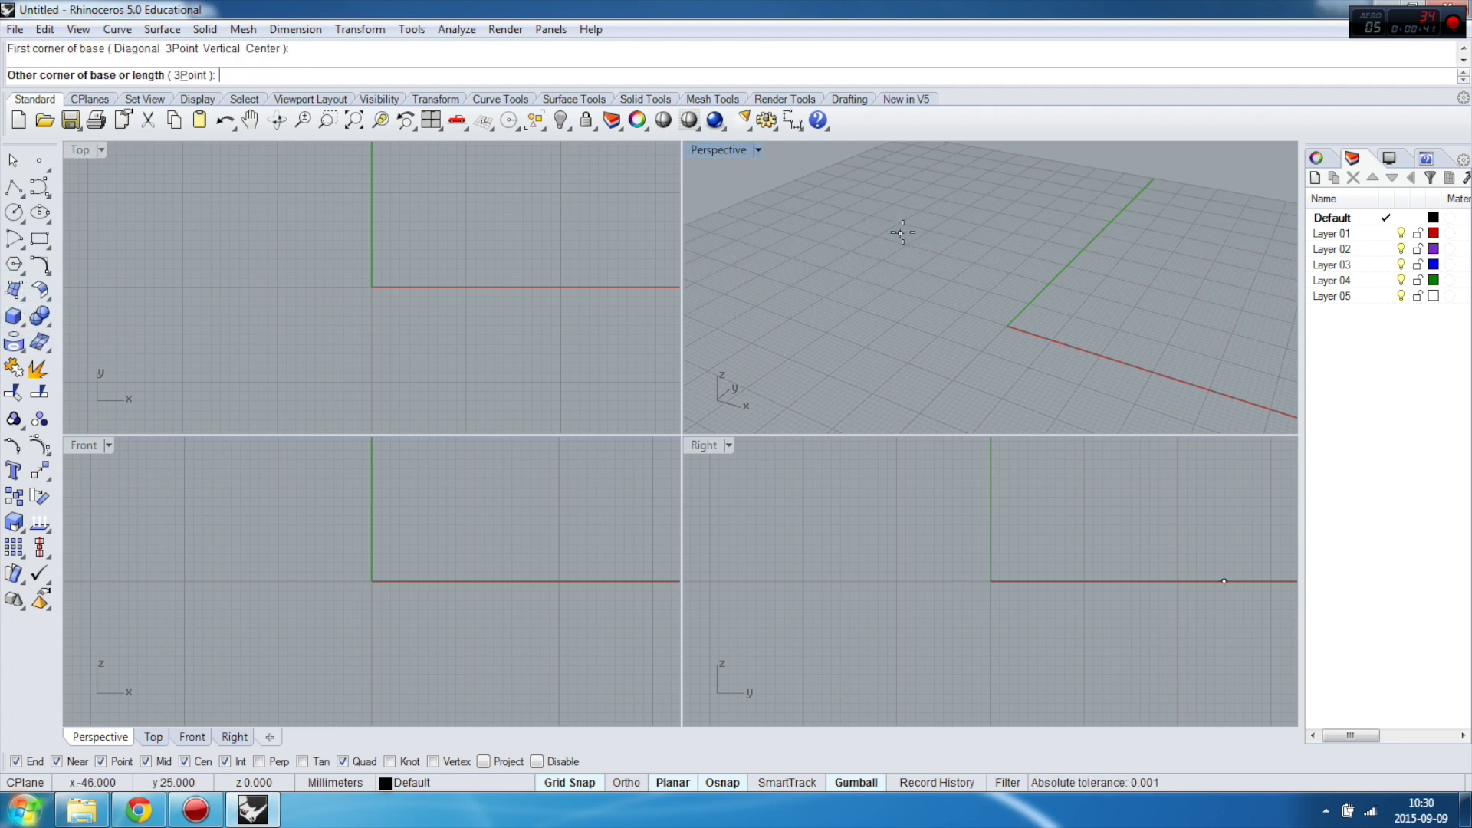
click(1028, 399)
click(989, 218)
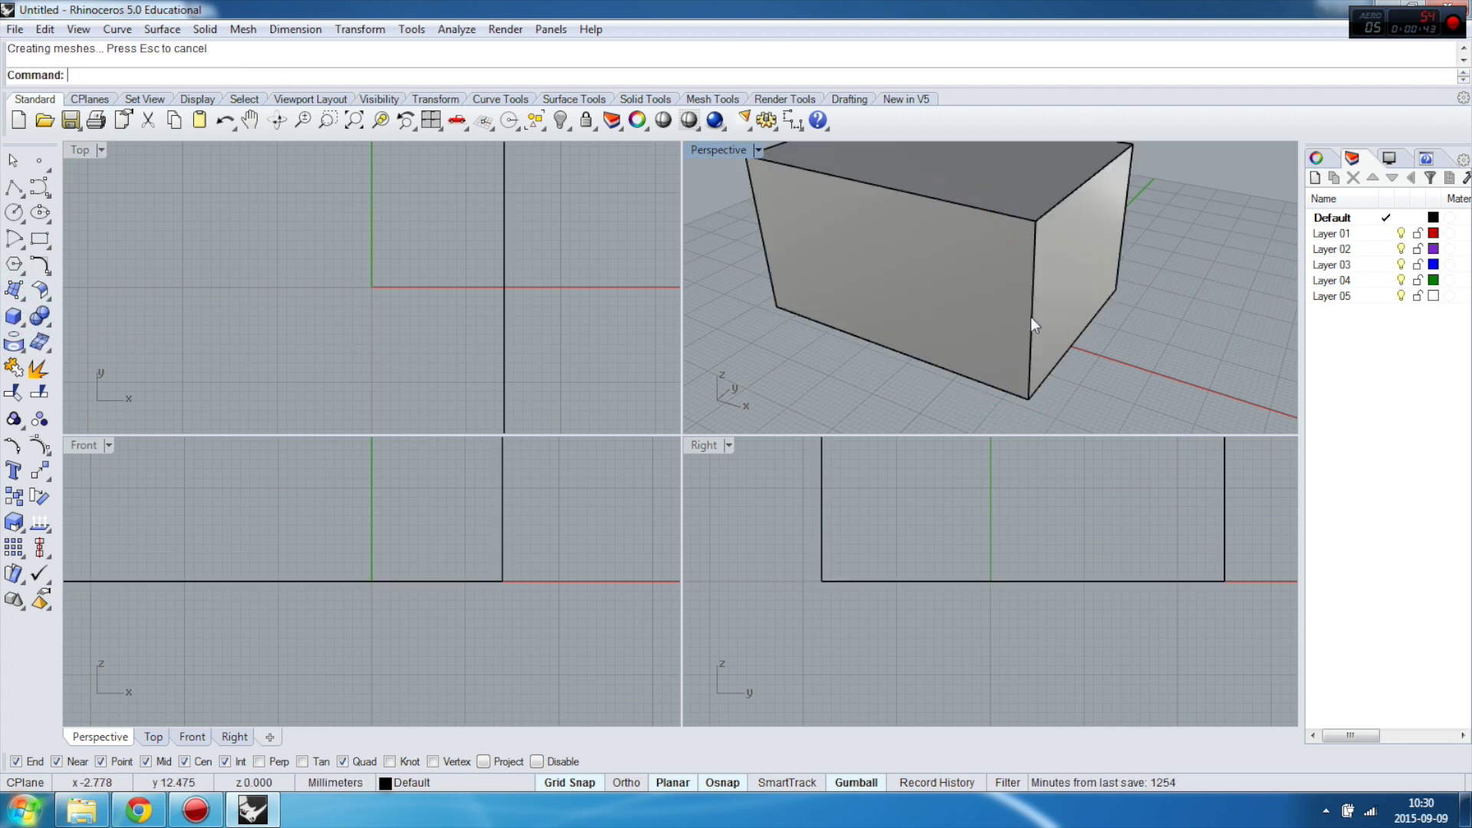
scroll(1035, 301, down, 5)
scroll(1036, 300, up, 3)
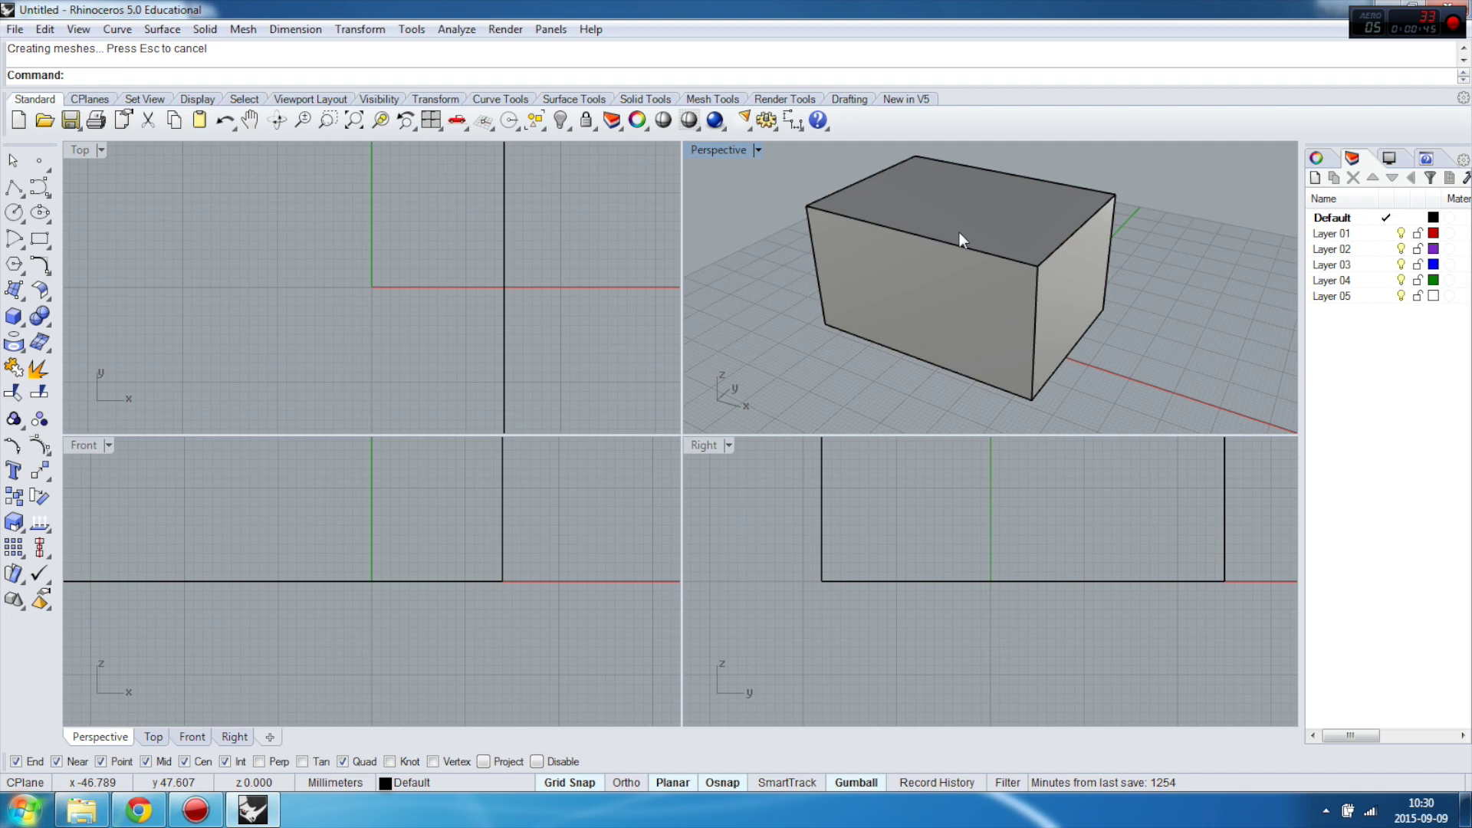
Step: Maximize the Perspective viewport and frame the box in it
double_click(712, 152)
scroll(665, 316, down, 5)
scroll(694, 290, up, 3)
right_drag(693, 288, 656, 269)
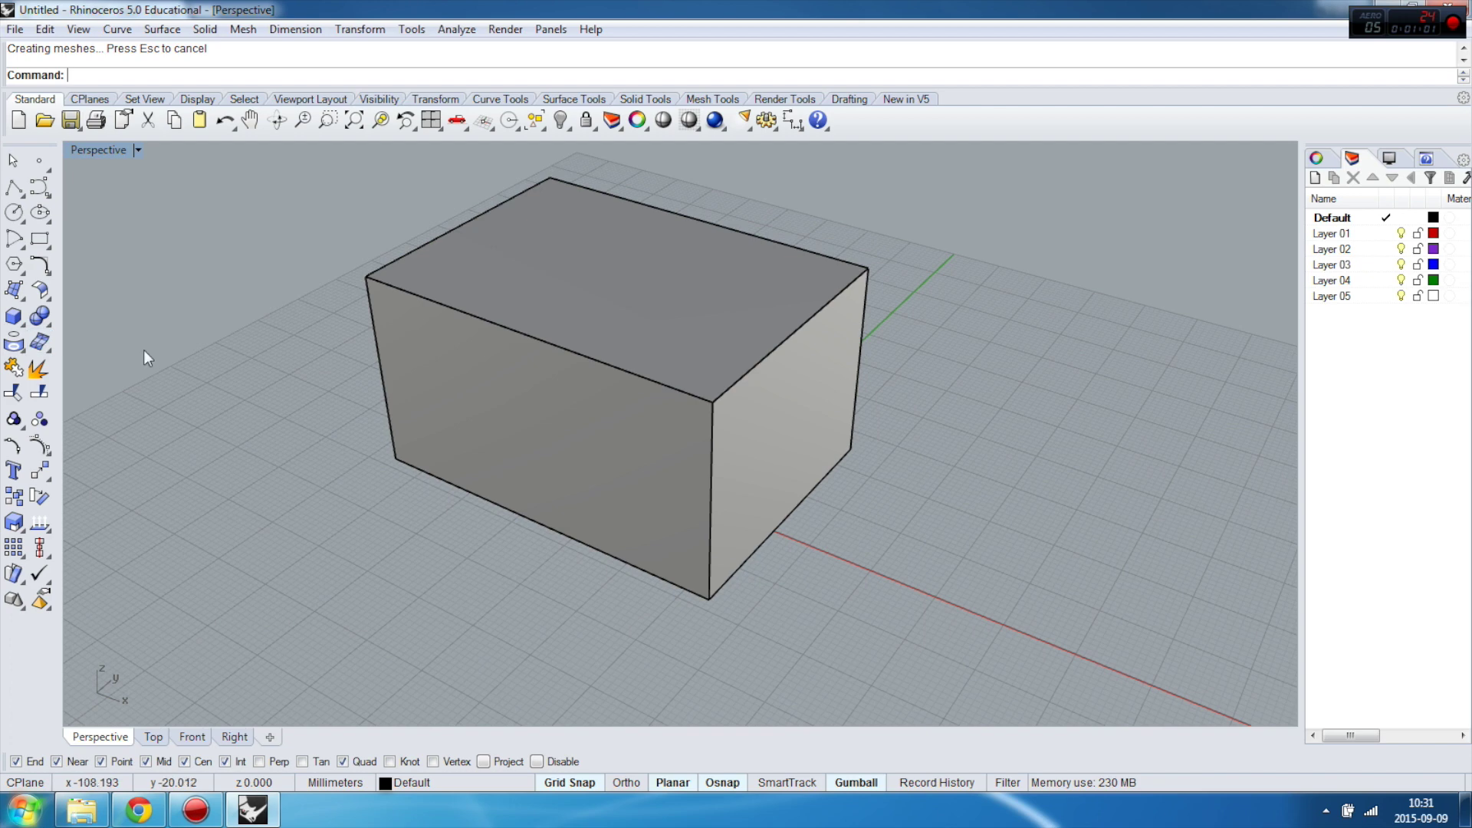
Step: Move the box's front corner vertical edge with Move Edge, from its upper endpoint about 20.7 mm inward along the front top edge
click(40, 322)
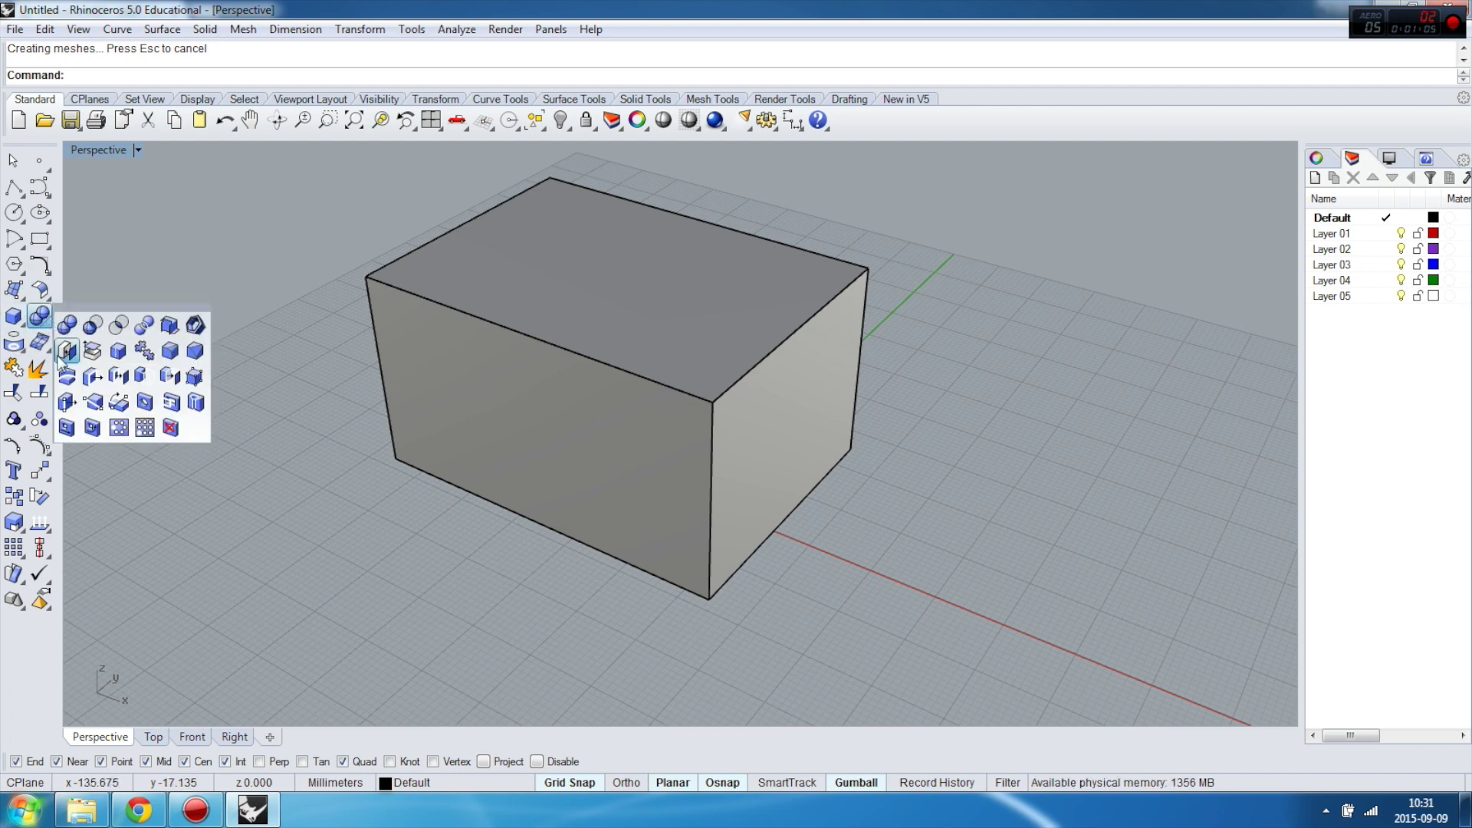
click(65, 402)
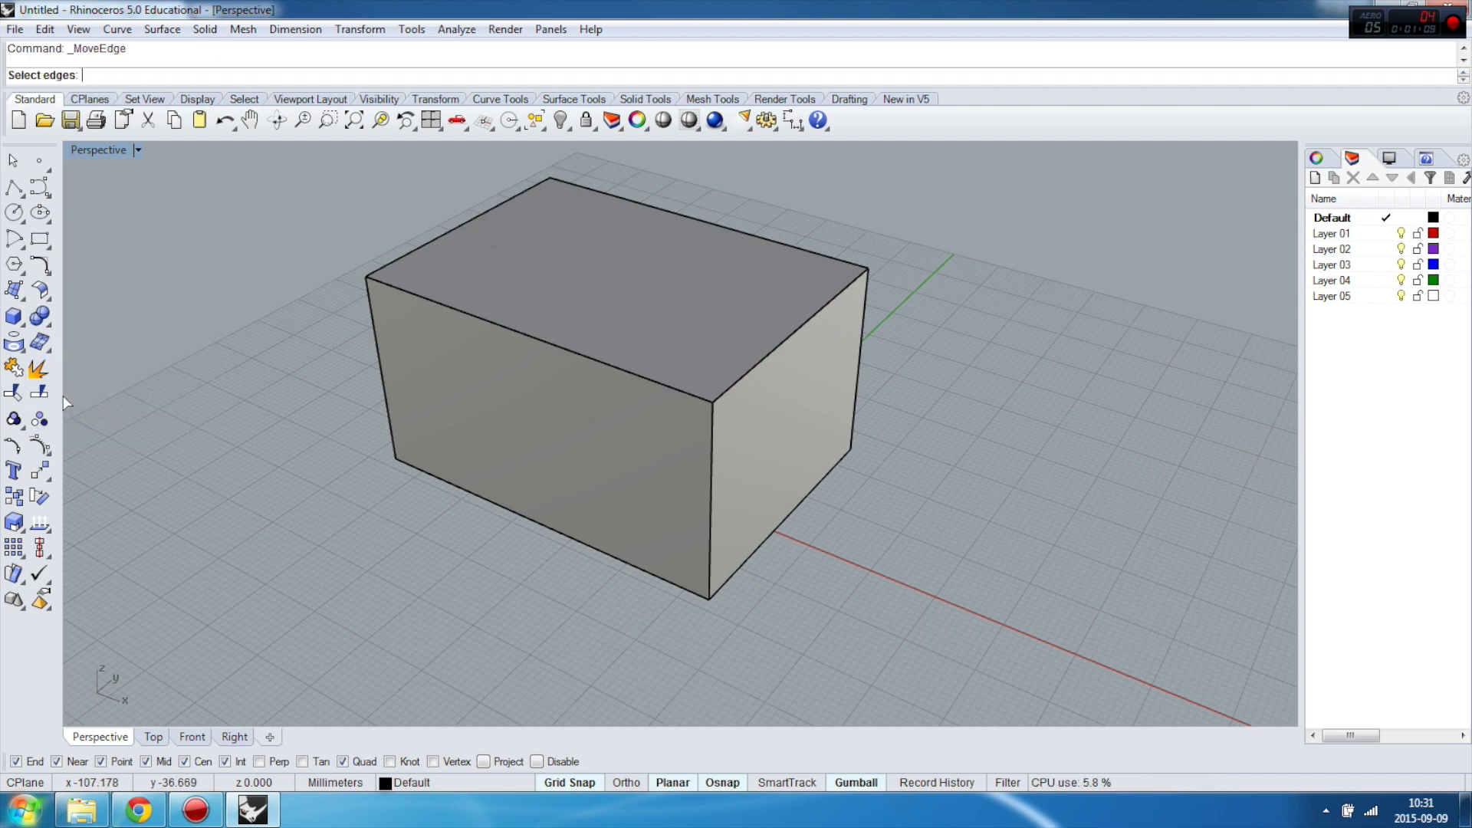
click(713, 446)
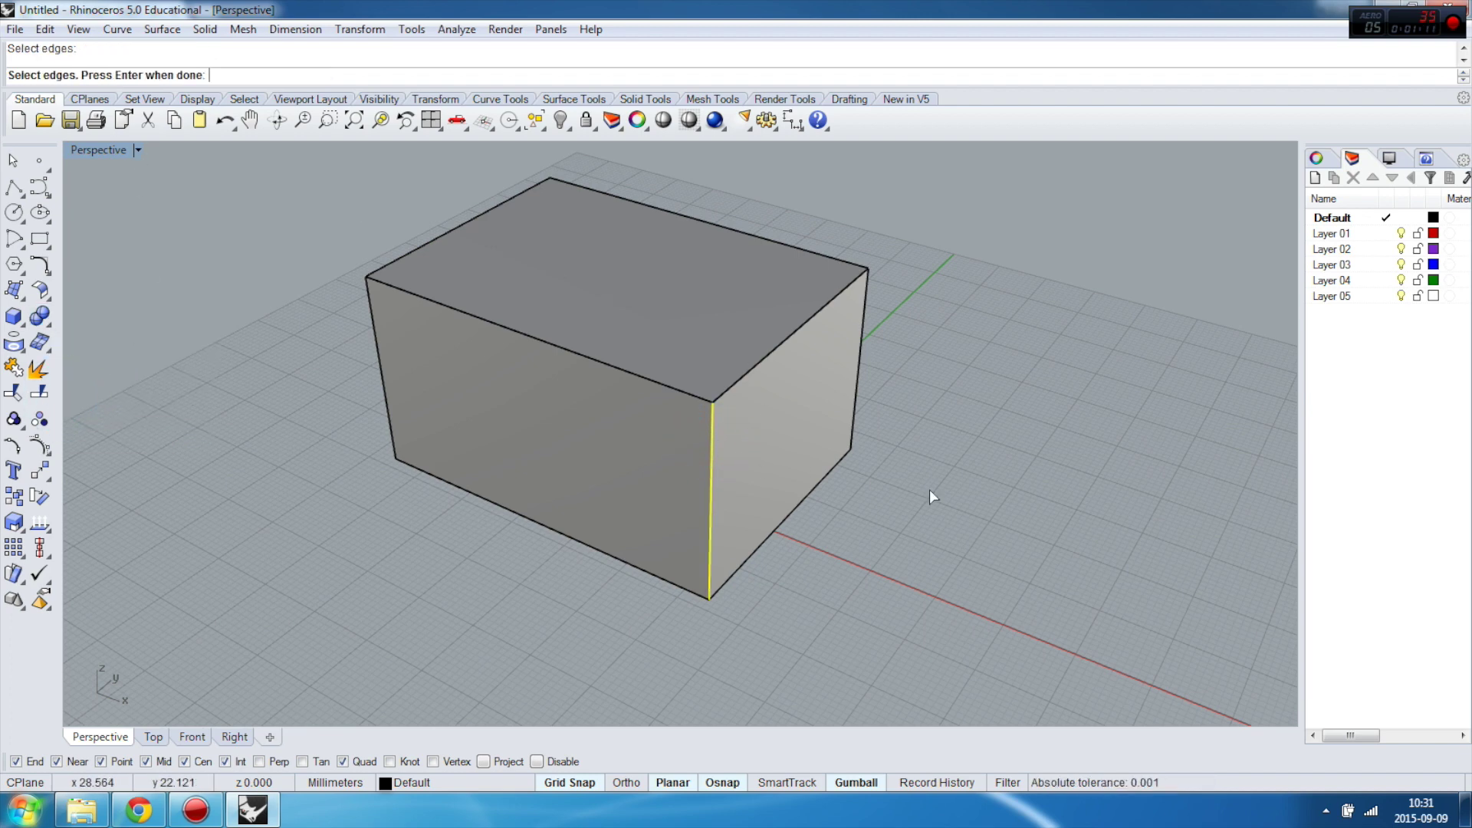
key(Return)
right_drag(745, 498, 760, 523)
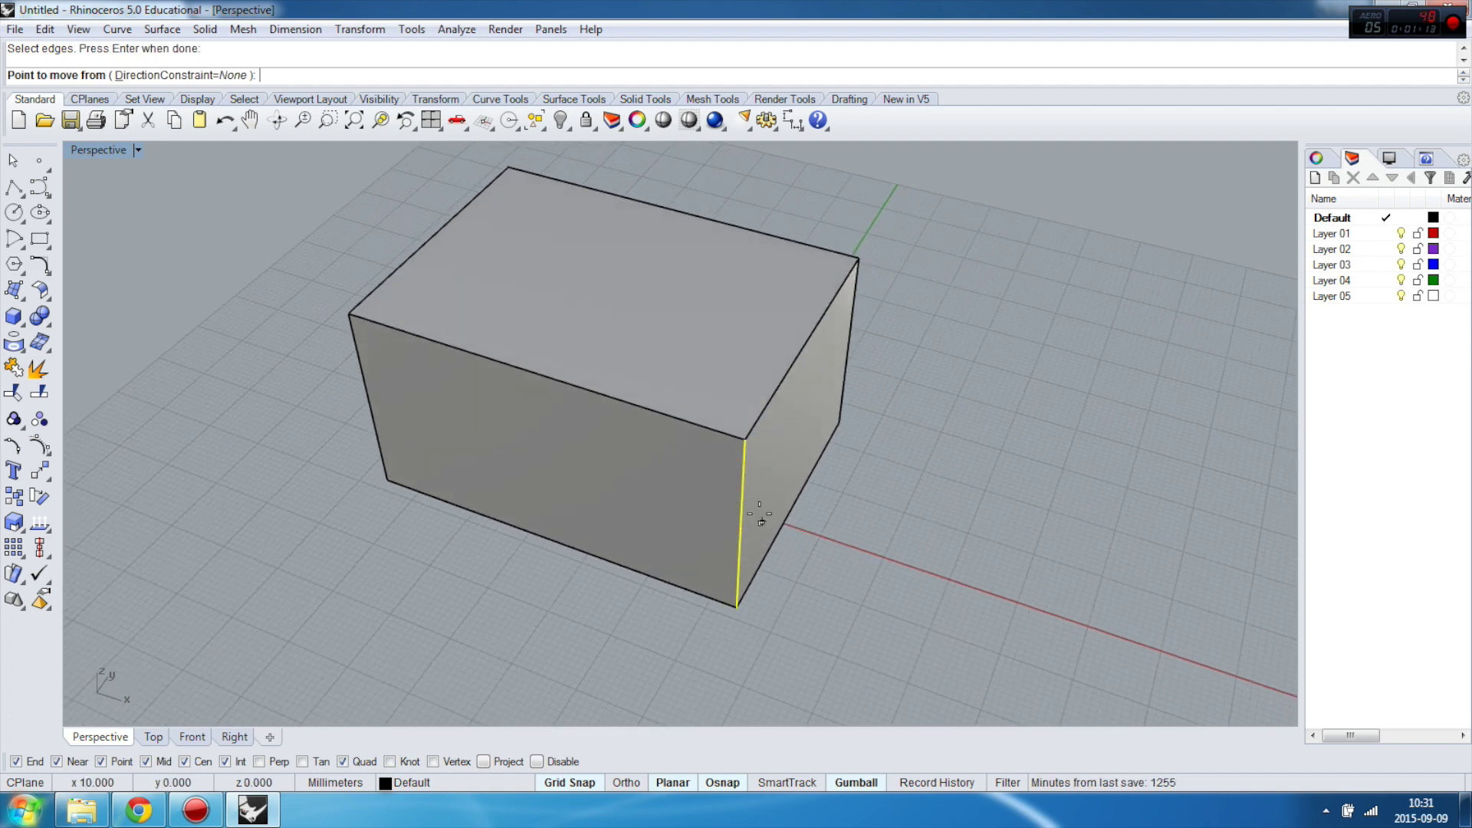
click(746, 439)
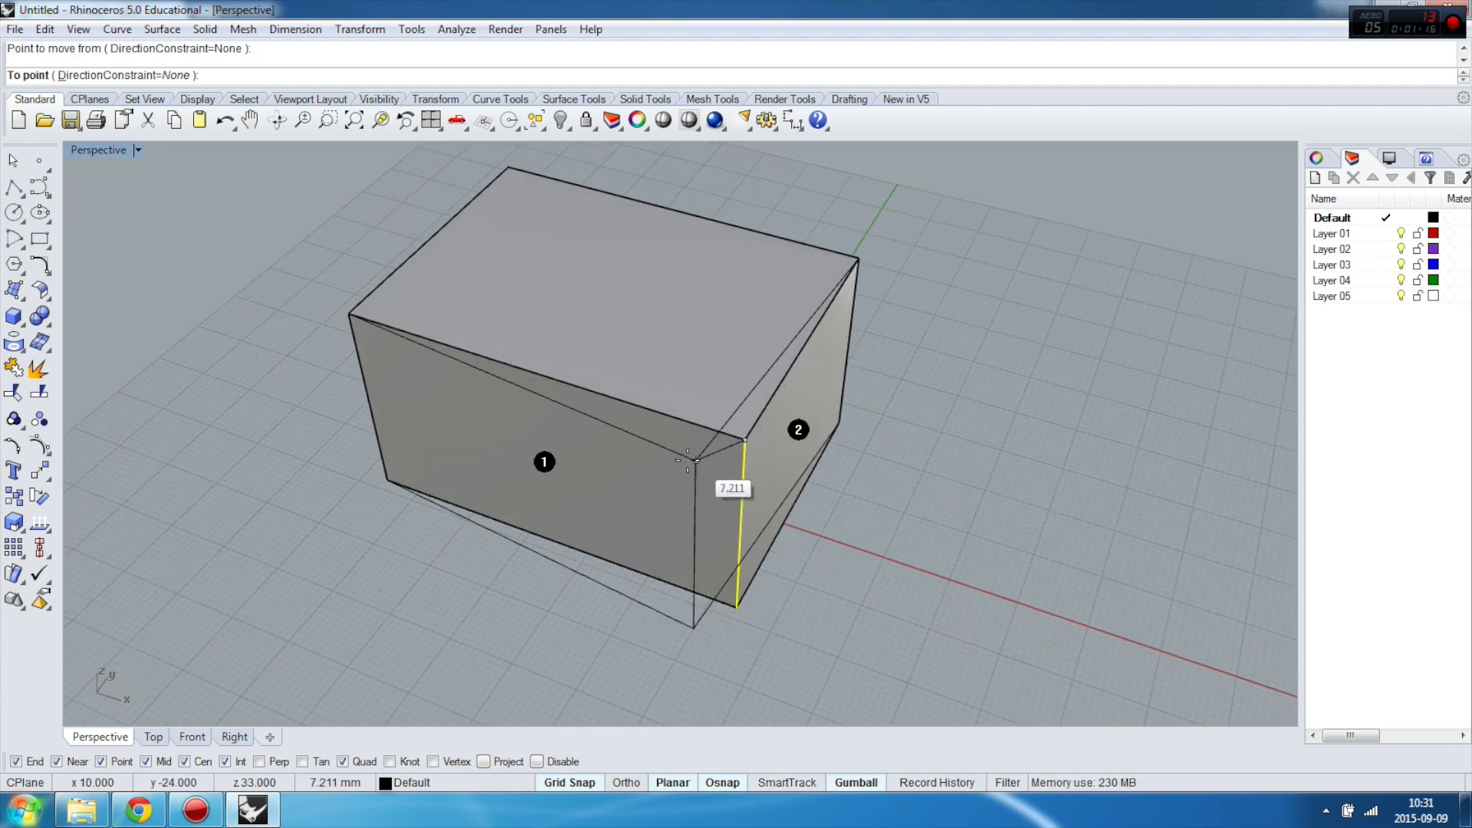
click(596, 399)
right_drag(677, 466, 676, 400)
Step: Move the top edge of the box's slanted side face horizontally outward, well beyond the base
right_click(776, 569)
click(687, 290)
right_click(703, 307)
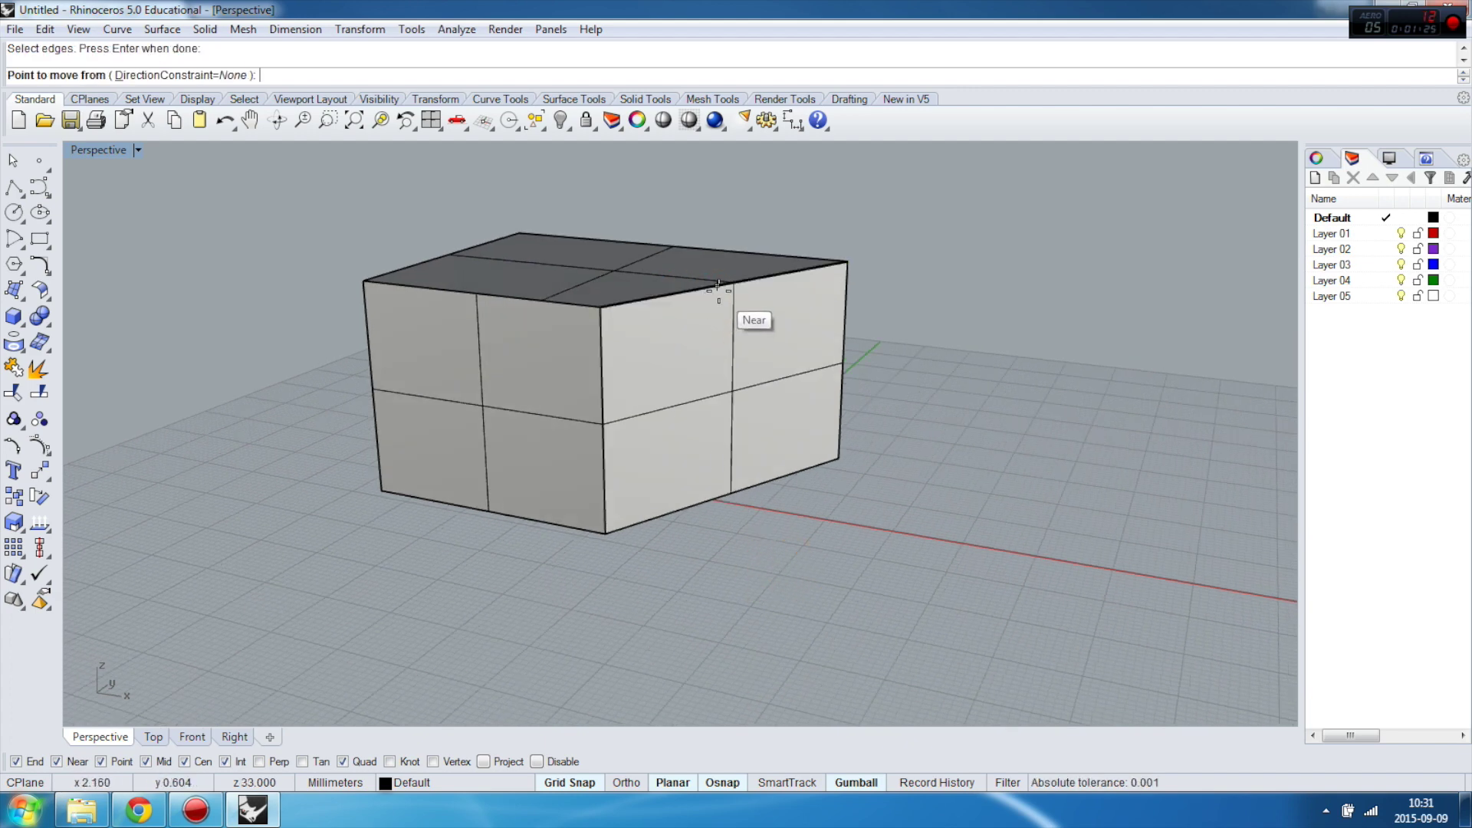
click(717, 286)
right_drag(727, 309, 830, 335)
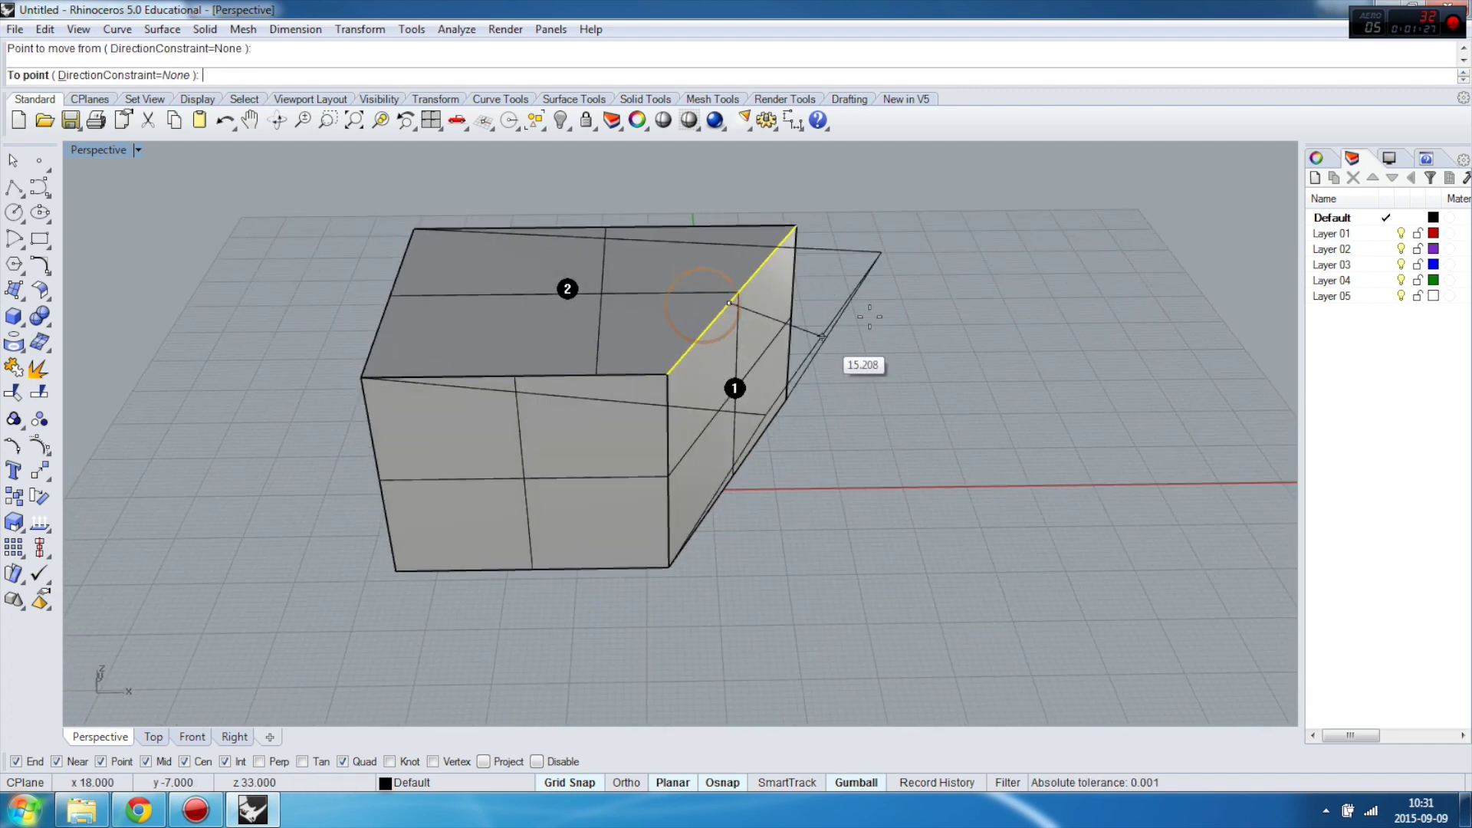
click(1043, 462)
right_drag(1043, 468, 616, 427)
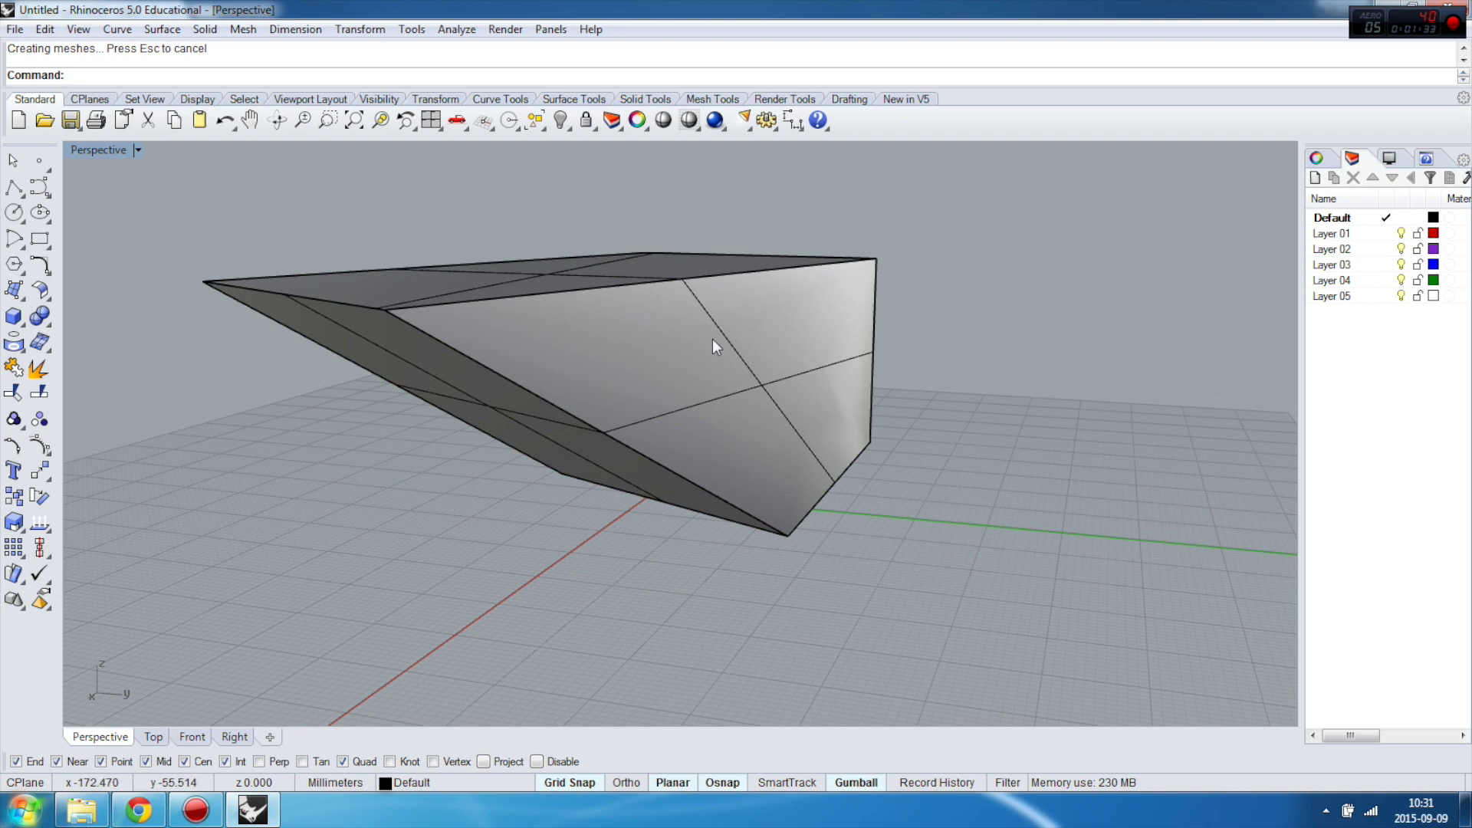
Step: Move the box's rear top edge outward, using the edge's midpoint as the base point
right_click(983, 316)
click(689, 282)
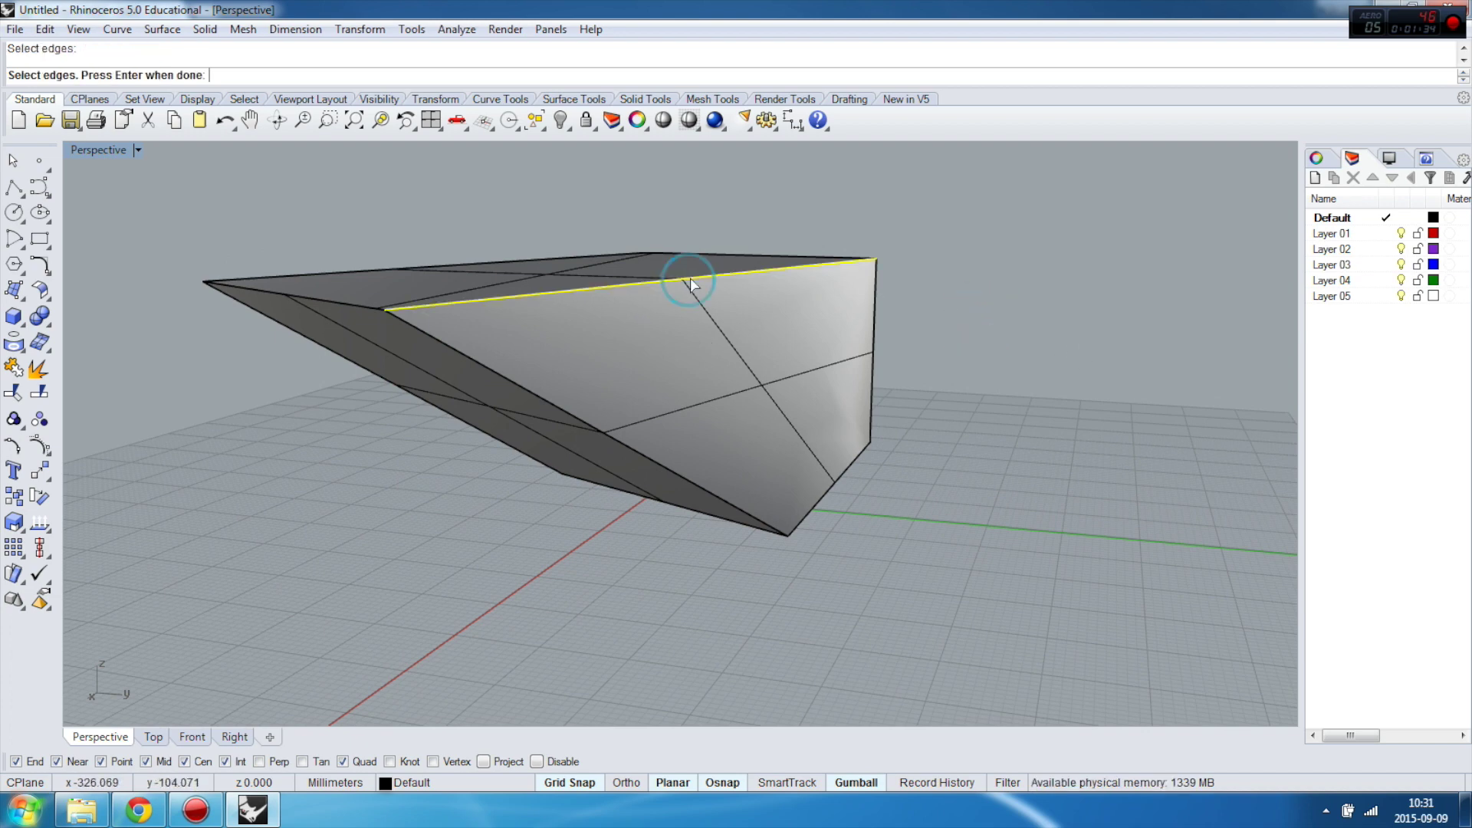
right_click(711, 241)
right_drag(671, 227, 739, 289)
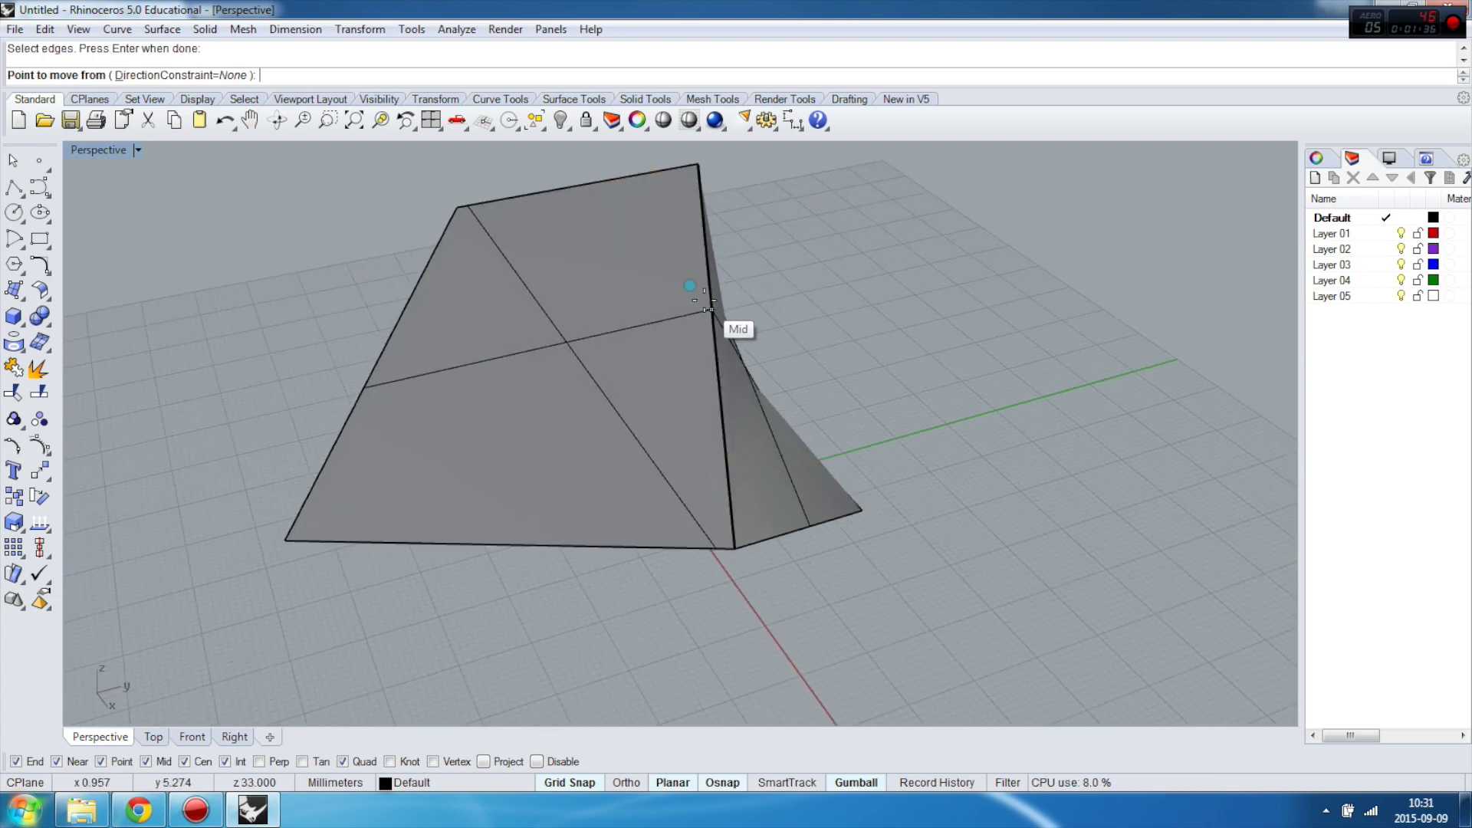
click(707, 309)
right_drag(797, 249, 797, 318)
click(825, 204)
right_drag(826, 204, 946, 316)
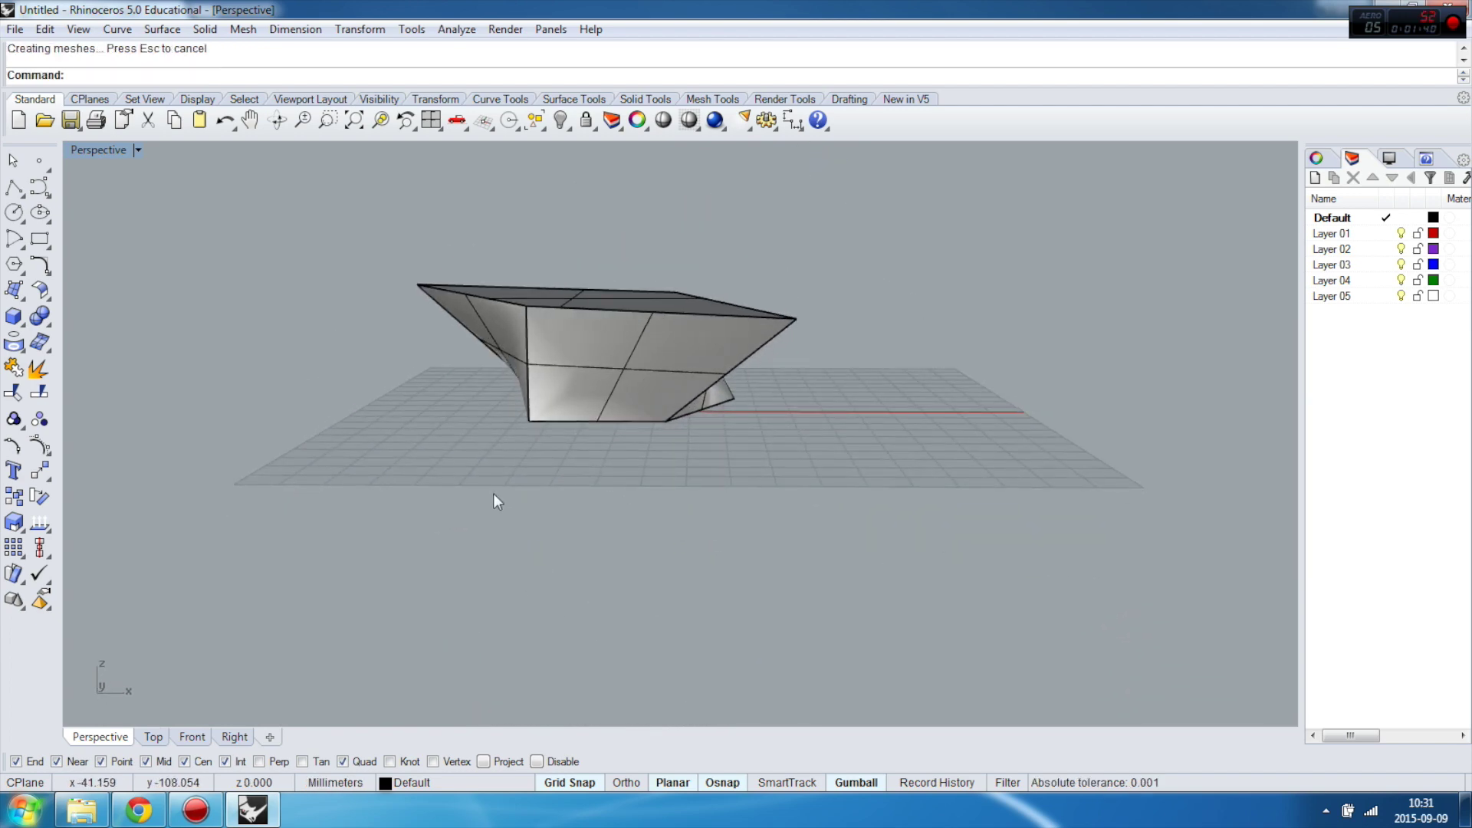
Step: Move the front bottom edge of the deformed box to a new position in the ground plane
right_drag(497, 501, 518, 417)
scroll(518, 416, up, 3)
right_click(552, 420)
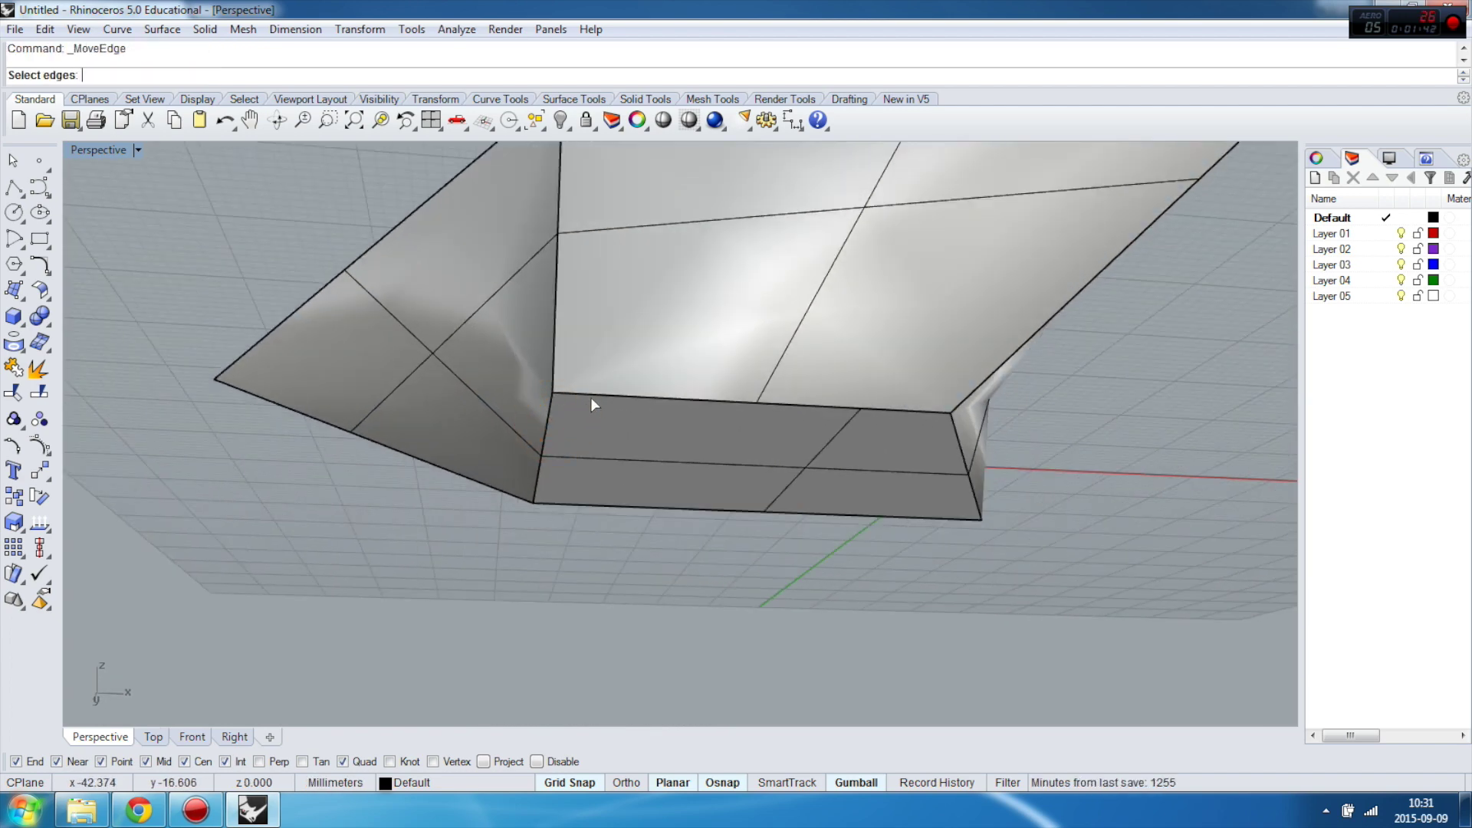
click(596, 394)
right_drag(608, 444, 471, 572)
key(Return)
click(573, 428)
click(539, 522)
Step: Delete the deformed box after viewing it from several sides
right_drag(524, 551, 519, 219)
scroll(619, 452, down, 6)
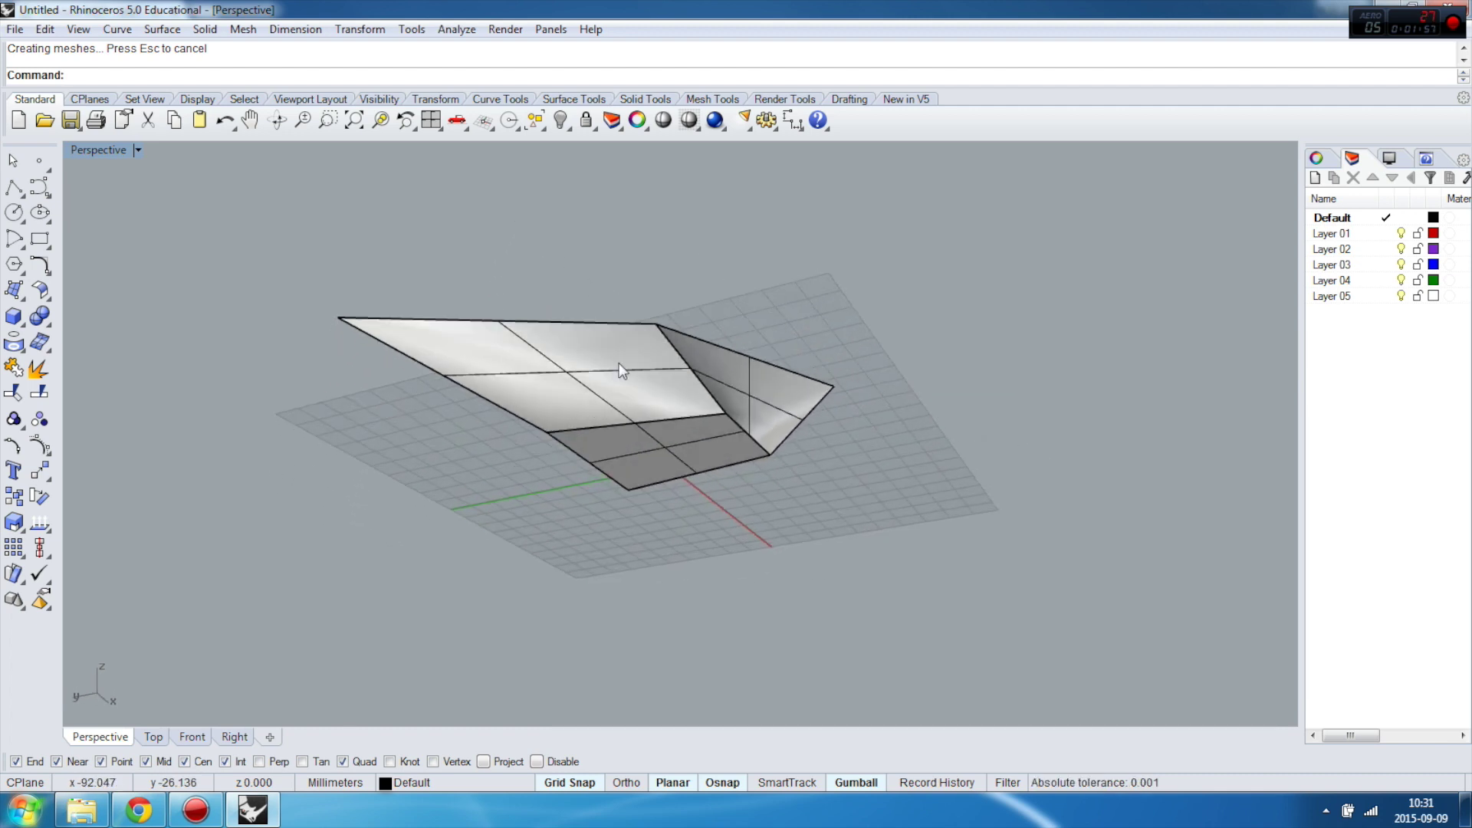
right_drag(600, 376, 822, 569)
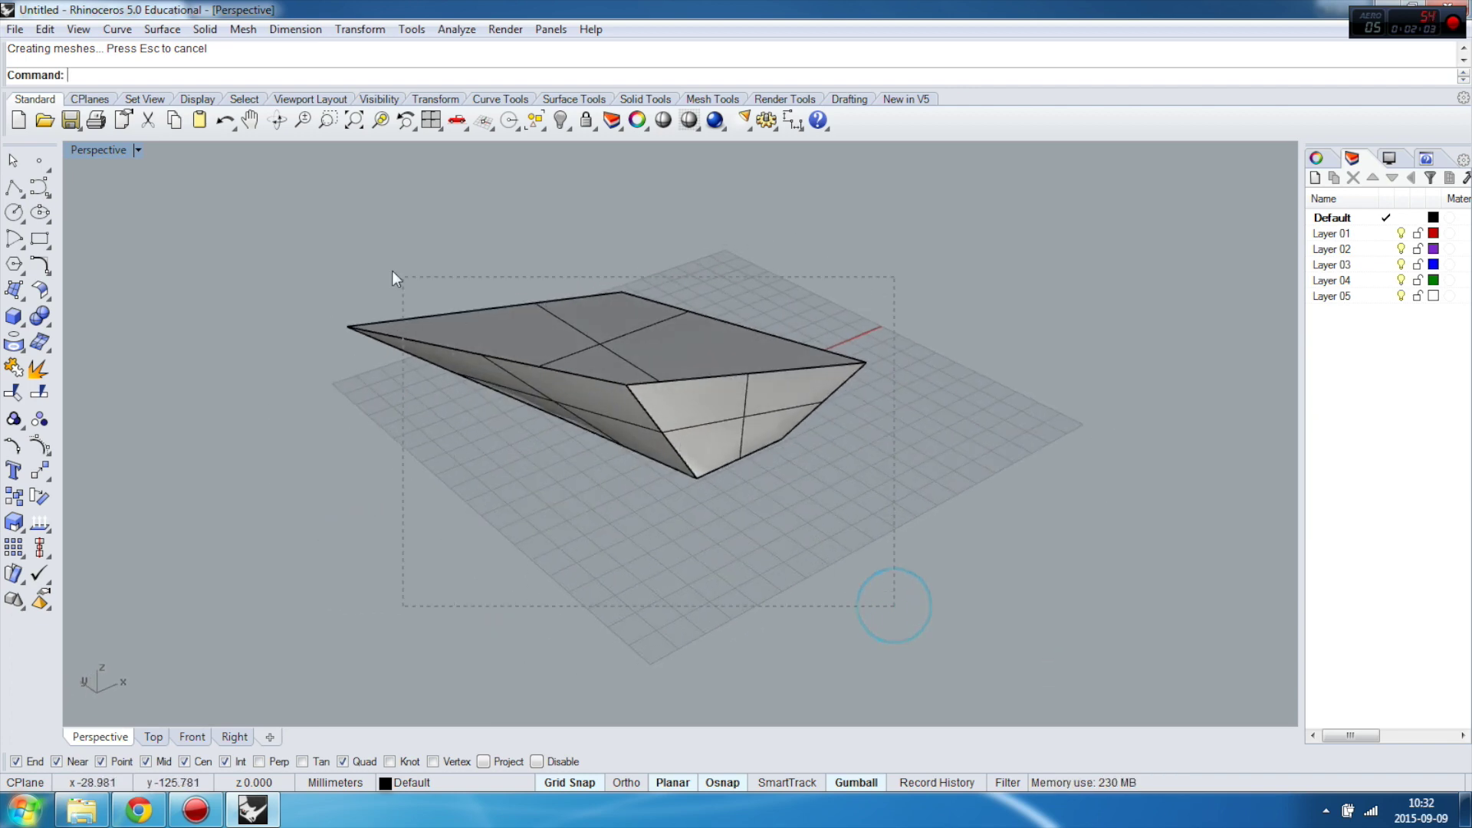
drag(392, 279, 260, 193)
key(Delete)
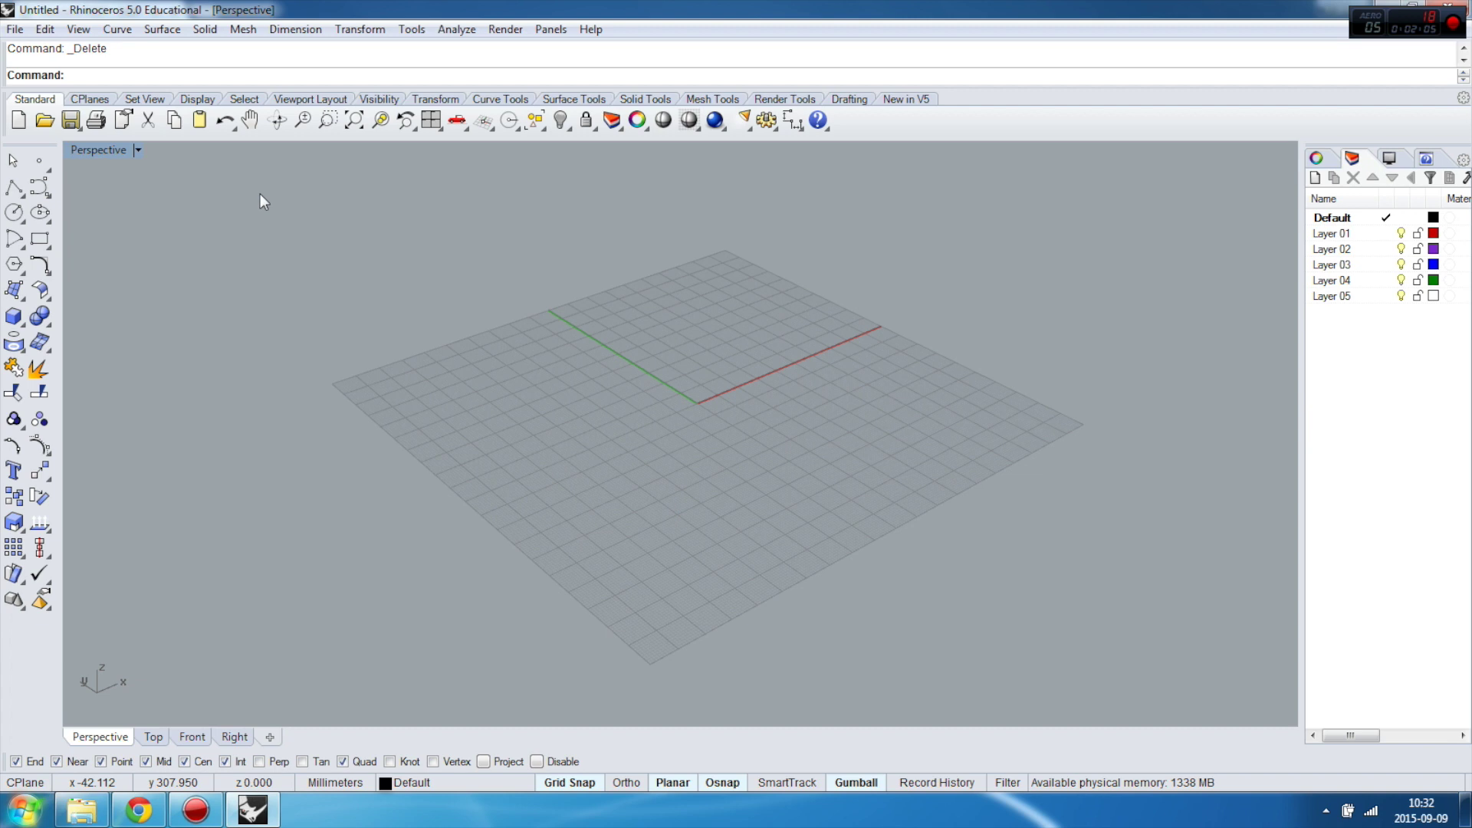
Step: Create a vertical solid cylinder about 159 mm in diameter and 113 mm high near the origin
click(21, 330)
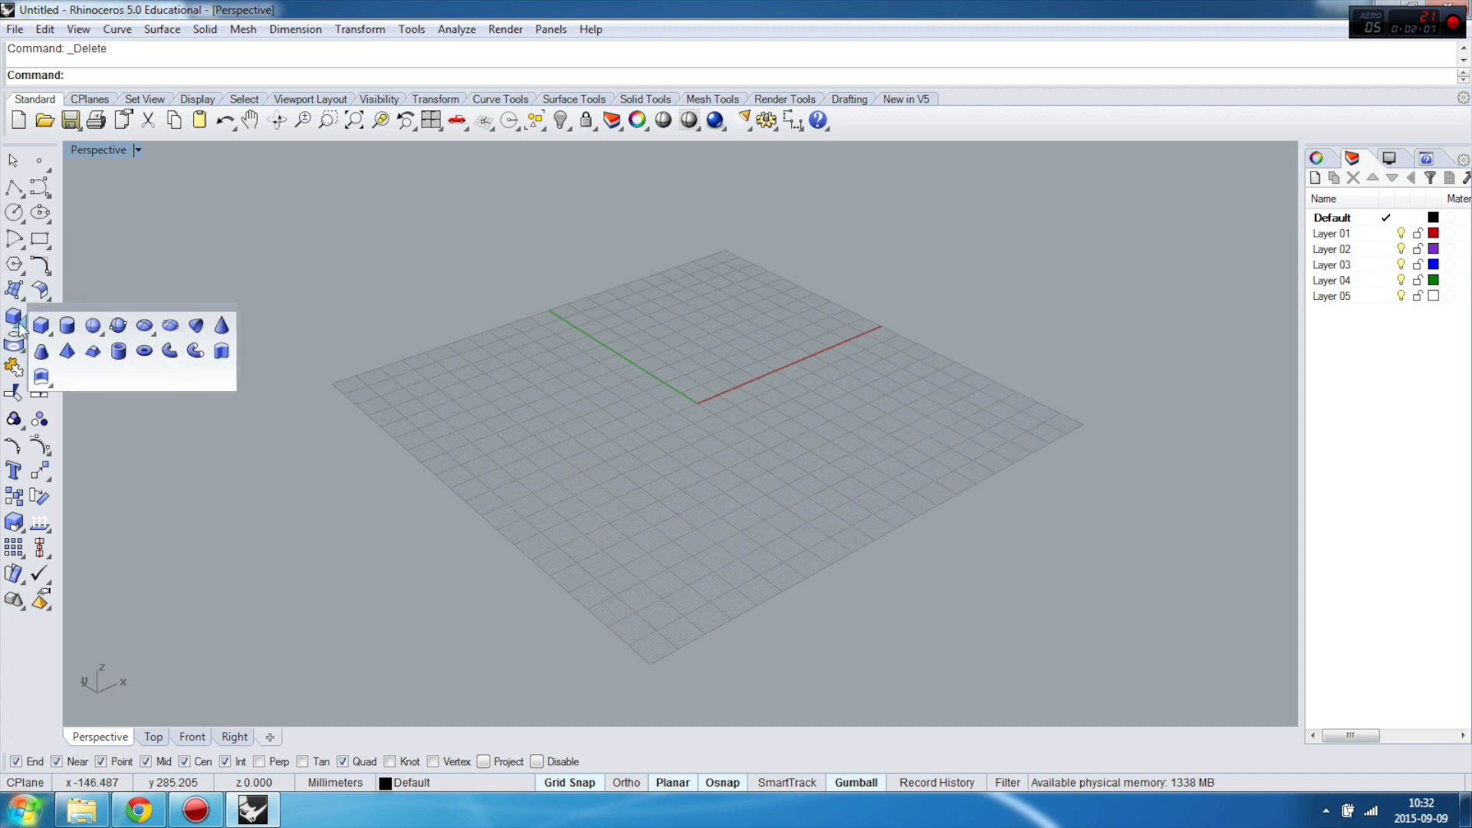
click(70, 329)
click(771, 352)
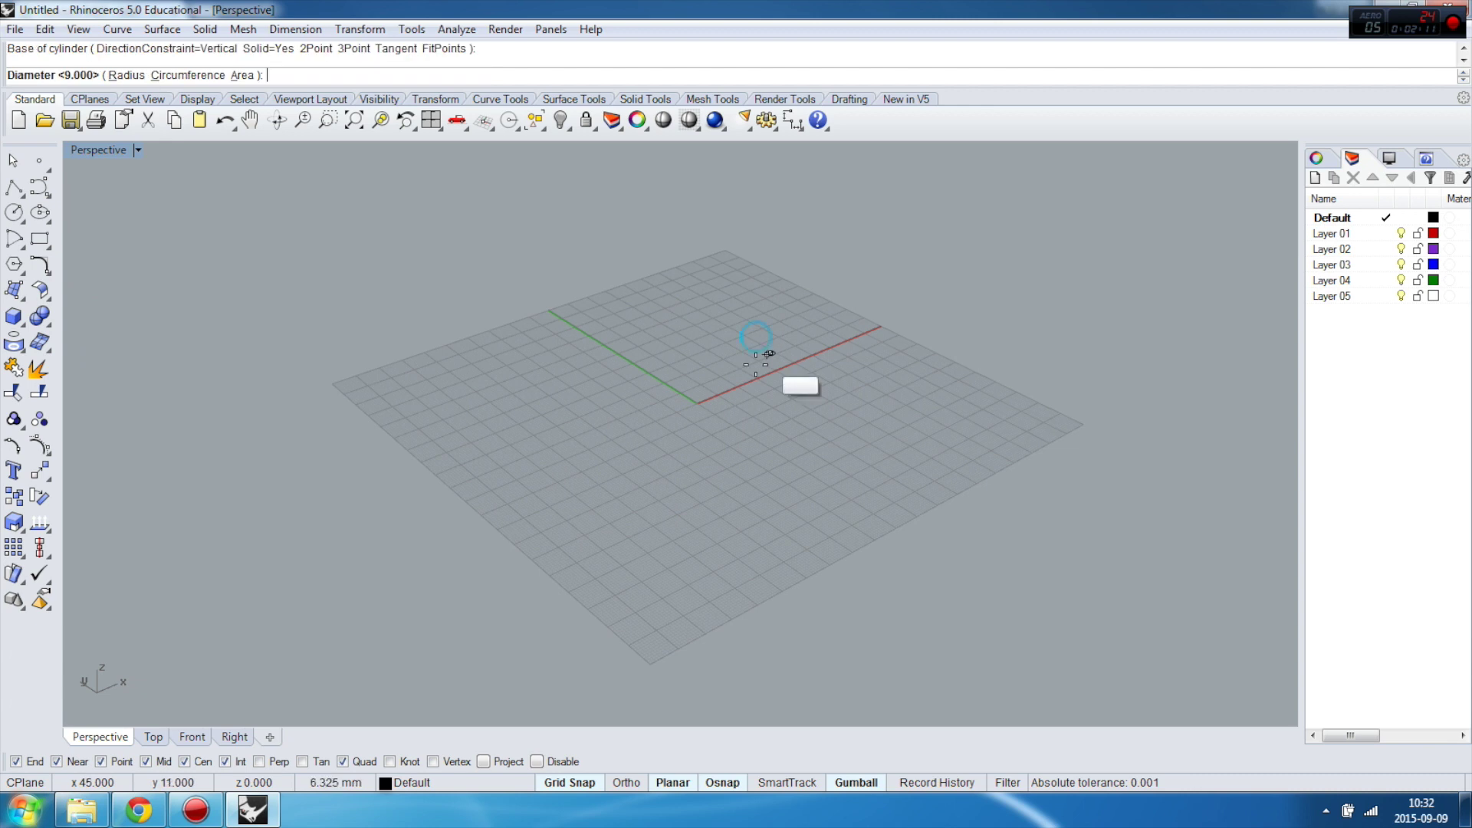
click(681, 446)
scroll(767, 322, down, 2)
click(775, 230)
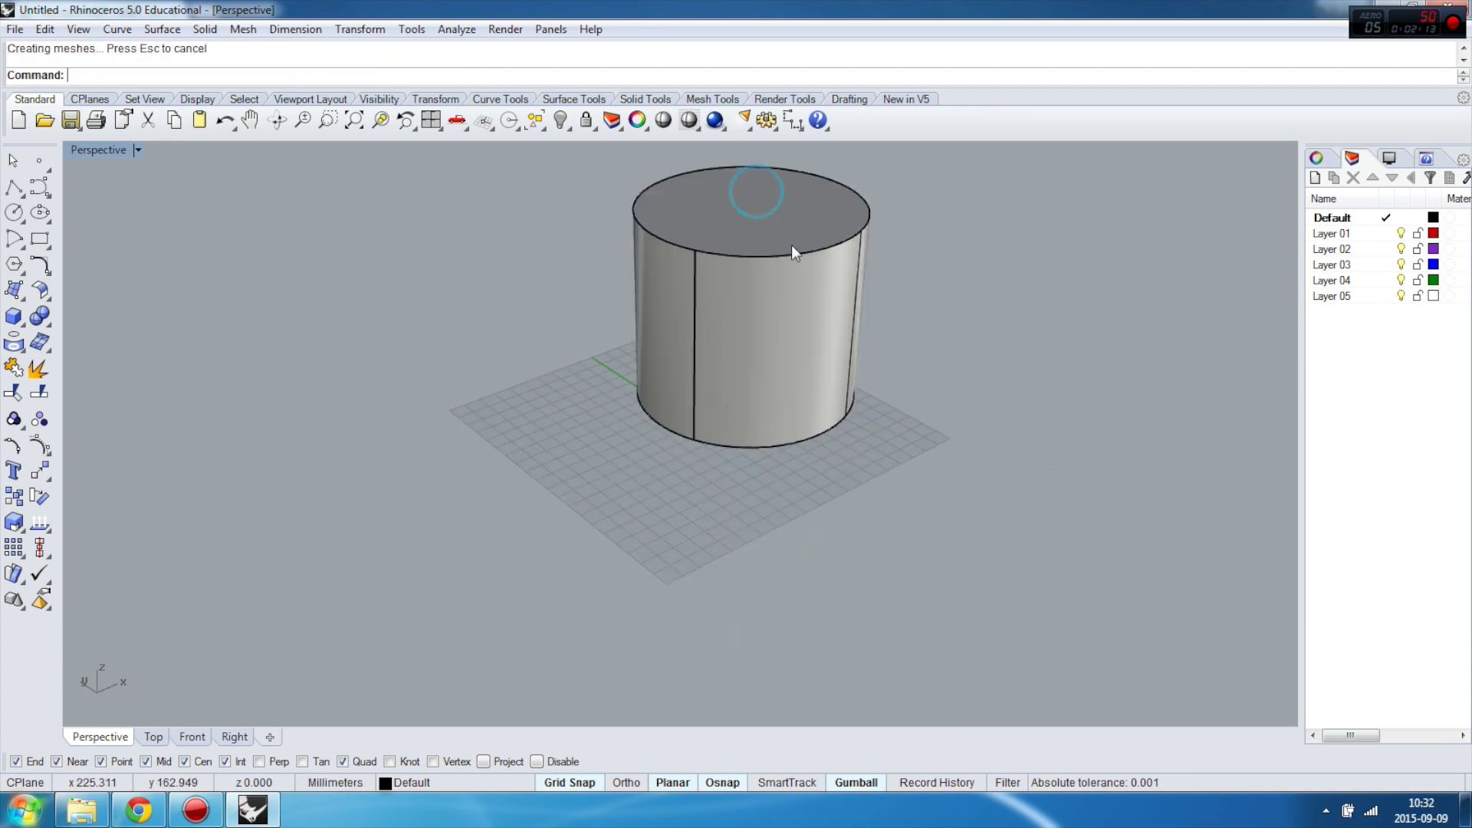
Step: Move the cylinder's circular top edge far sideways with Move Edge so the body slants
click(42, 317)
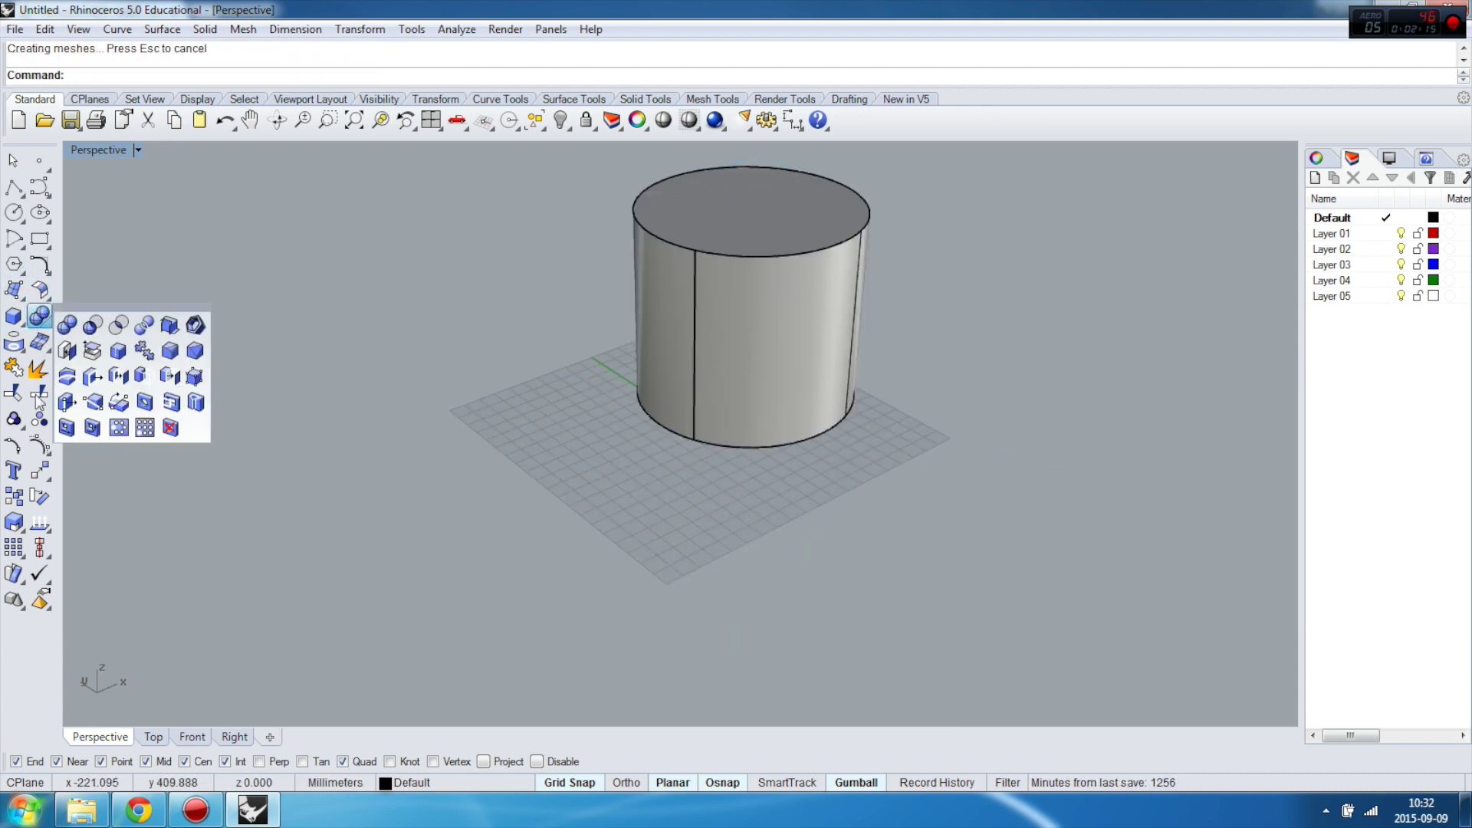
click(68, 402)
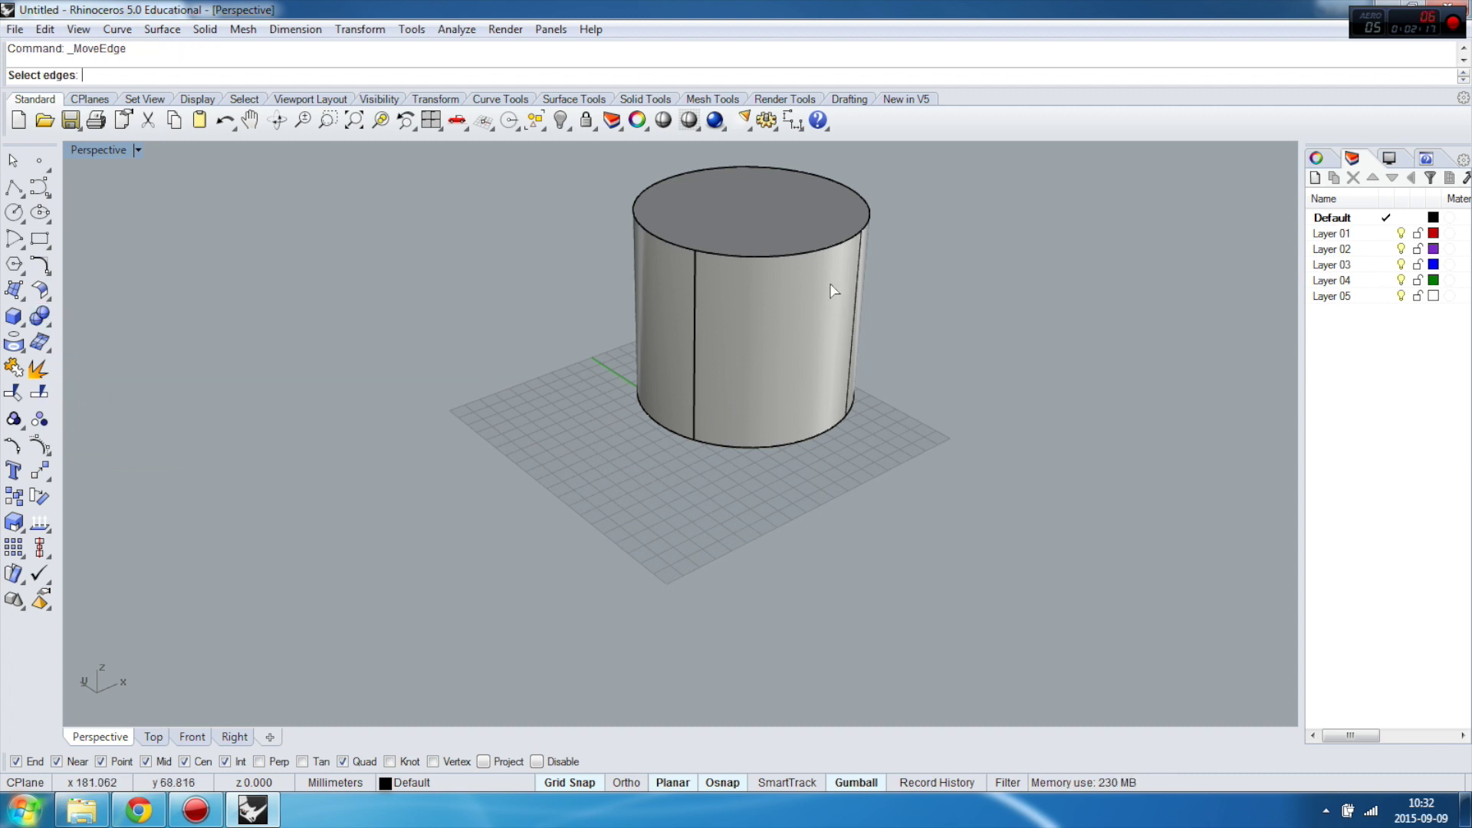
click(825, 252)
scroll(759, 464, down, 2)
scroll(788, 349, up, 2)
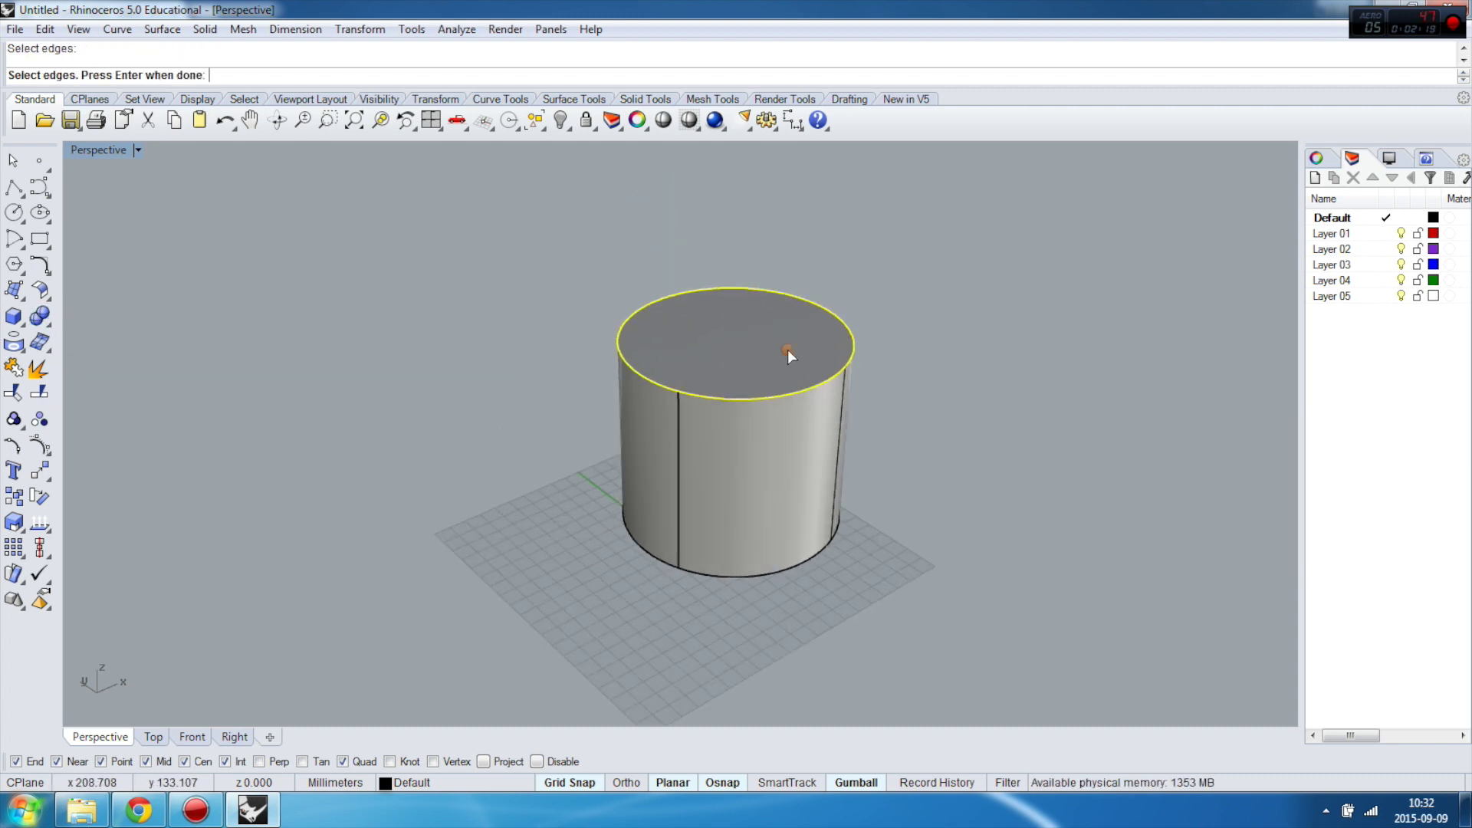
key(Return)
click(790, 391)
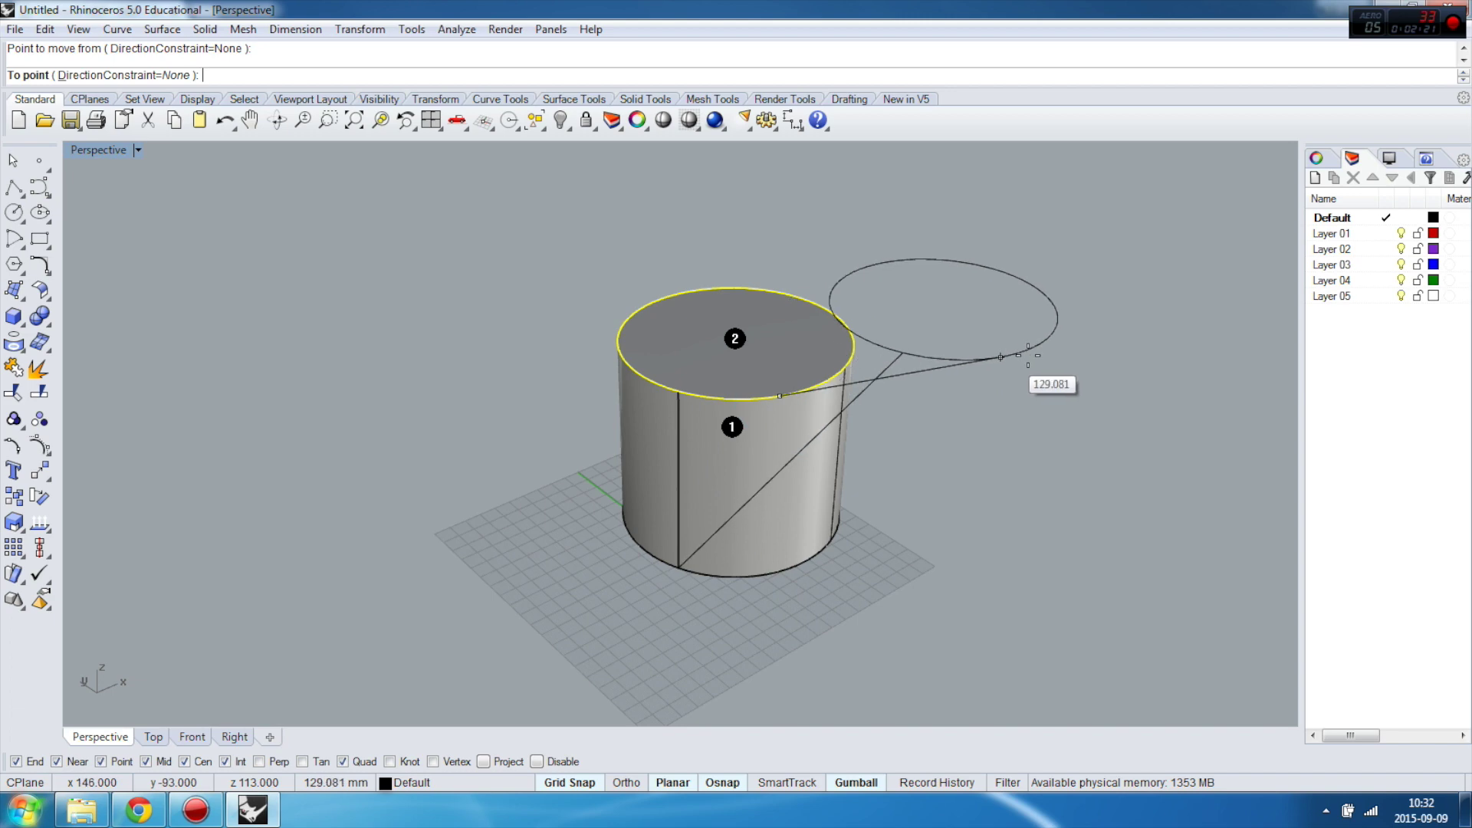
click(1131, 300)
right_drag(1131, 301, 702, 365)
Step: Delete the slanted cylinder
scroll(701, 365, down, 4)
scroll(491, 316, up, 7)
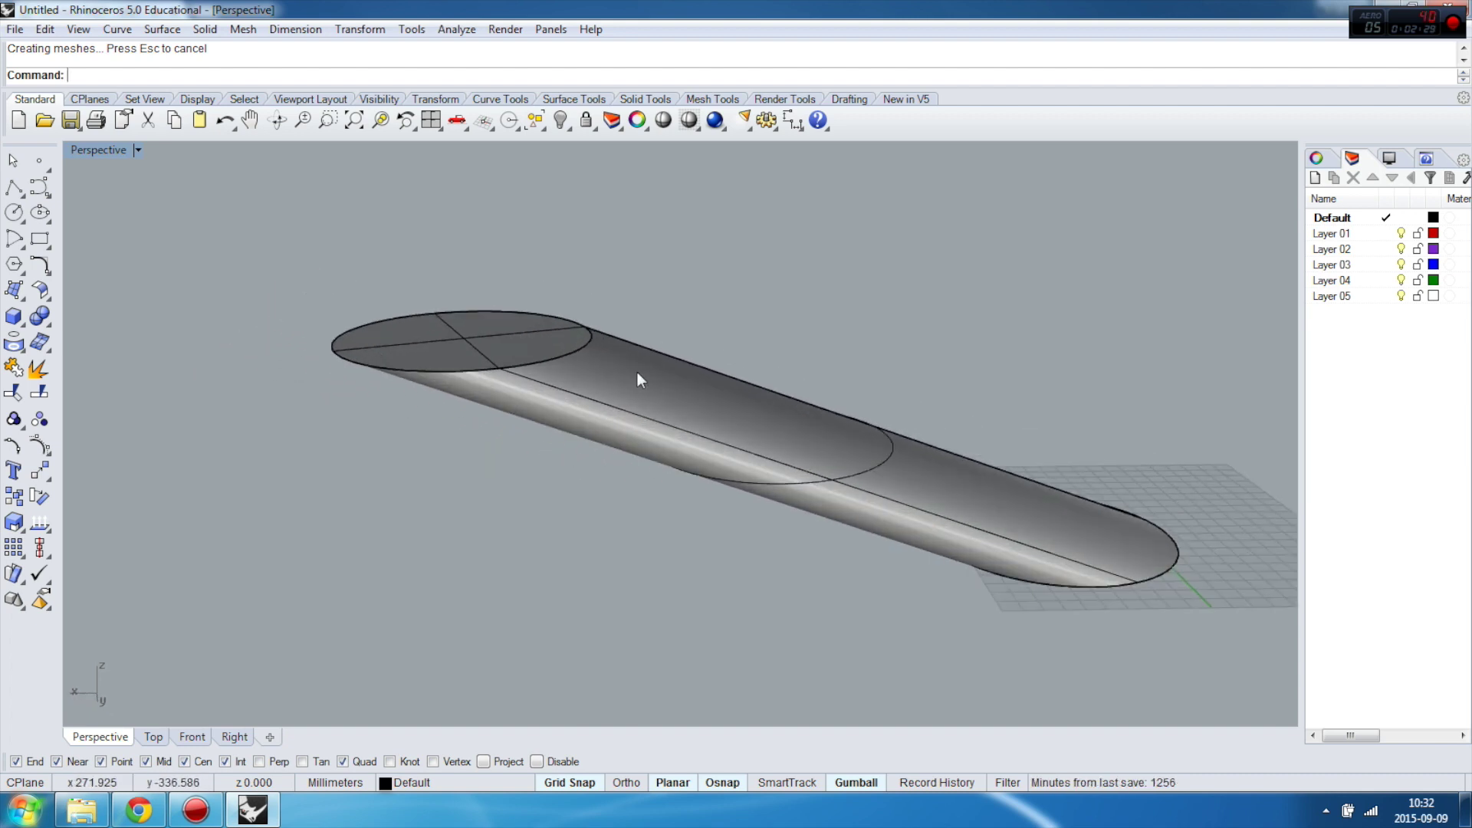
click(637, 379)
key(Delete)
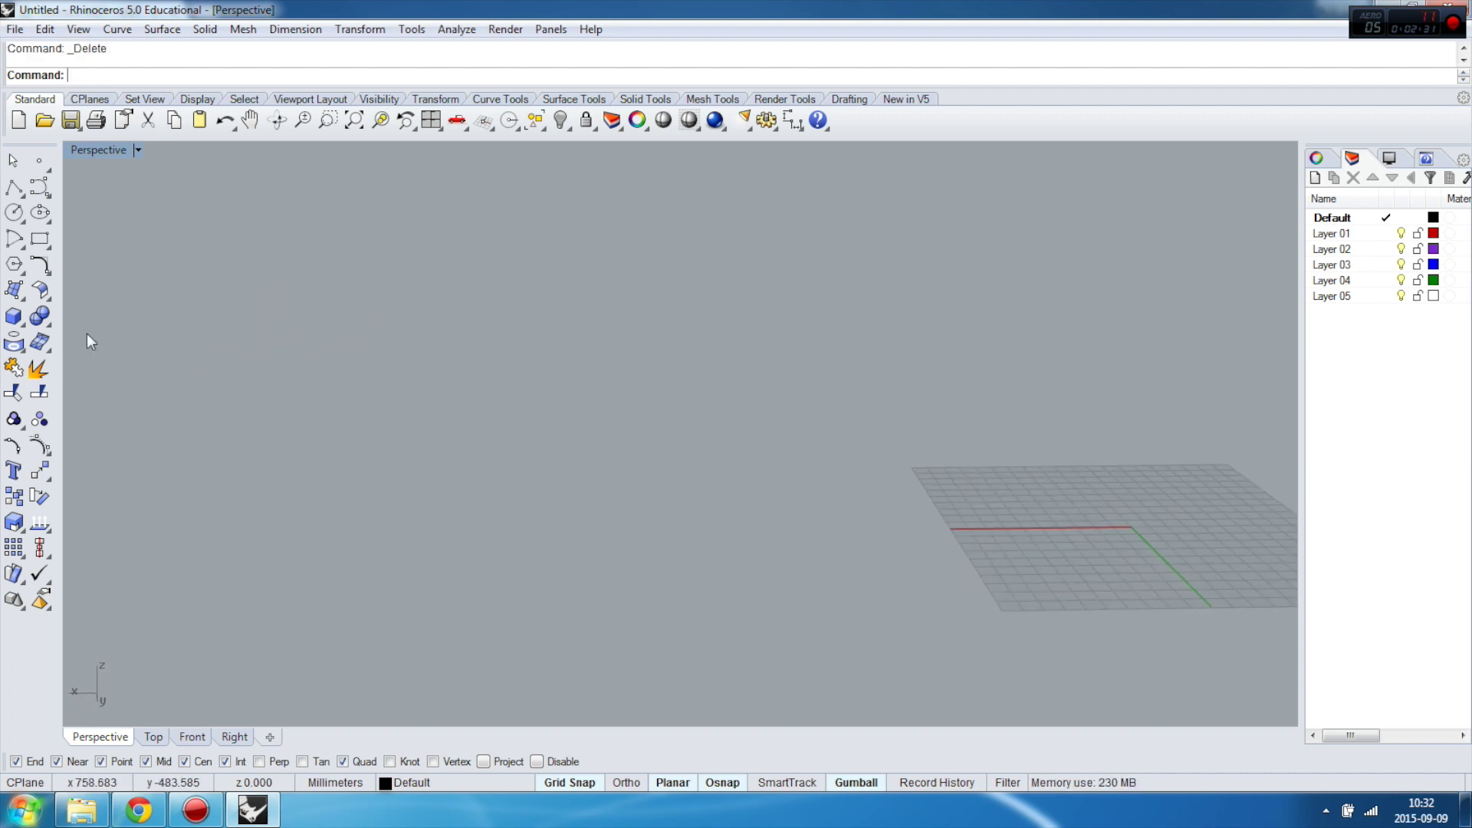
Step: Create a vertical five-sided solid pyramid centred near the origin
click(15, 321)
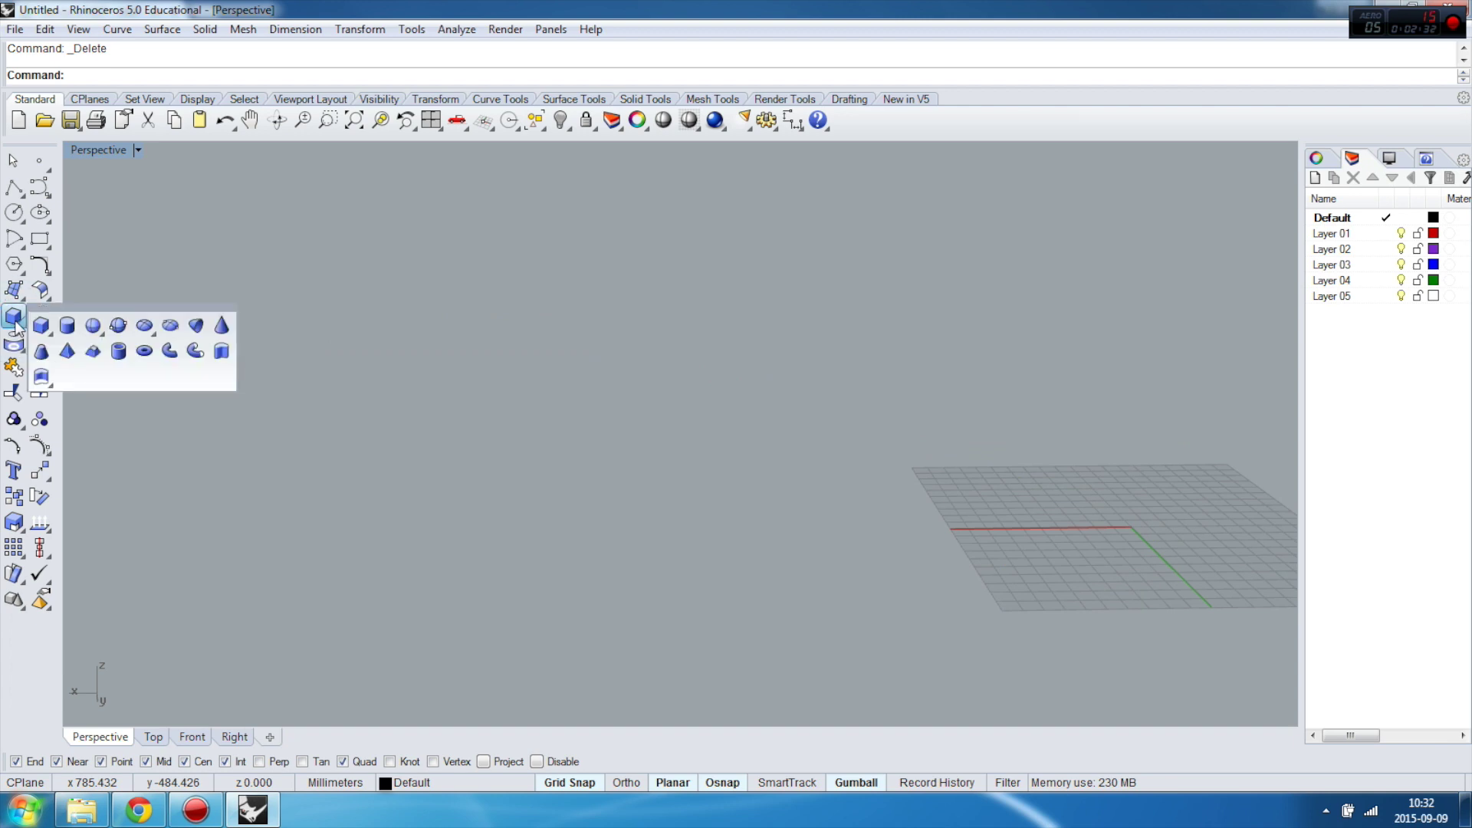
click(68, 352)
scroll(750, 437, down, 4)
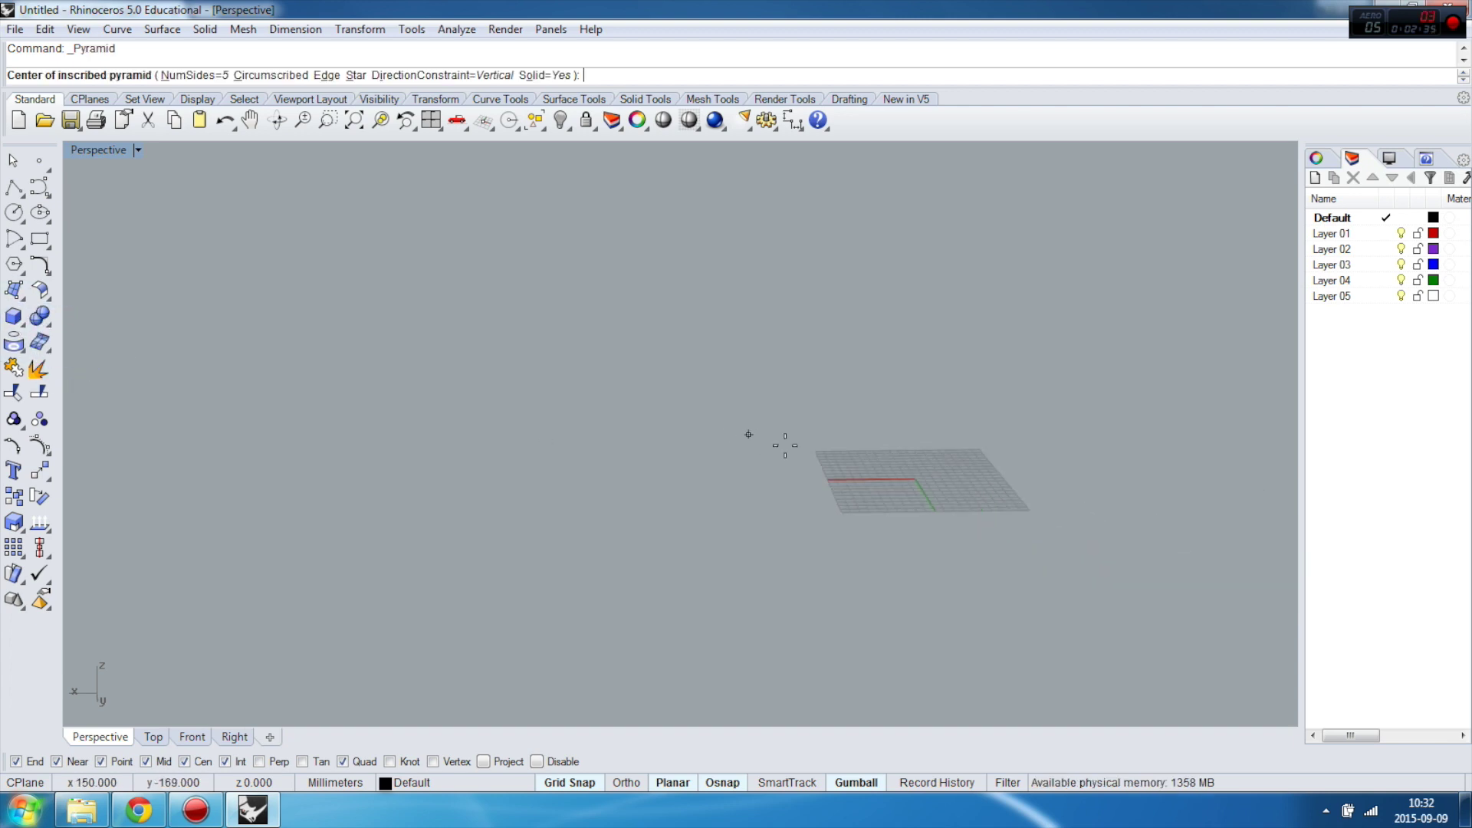
scroll(898, 483, up, 3)
click(901, 482)
click(965, 542)
click(949, 248)
scroll(829, 289, down, 3)
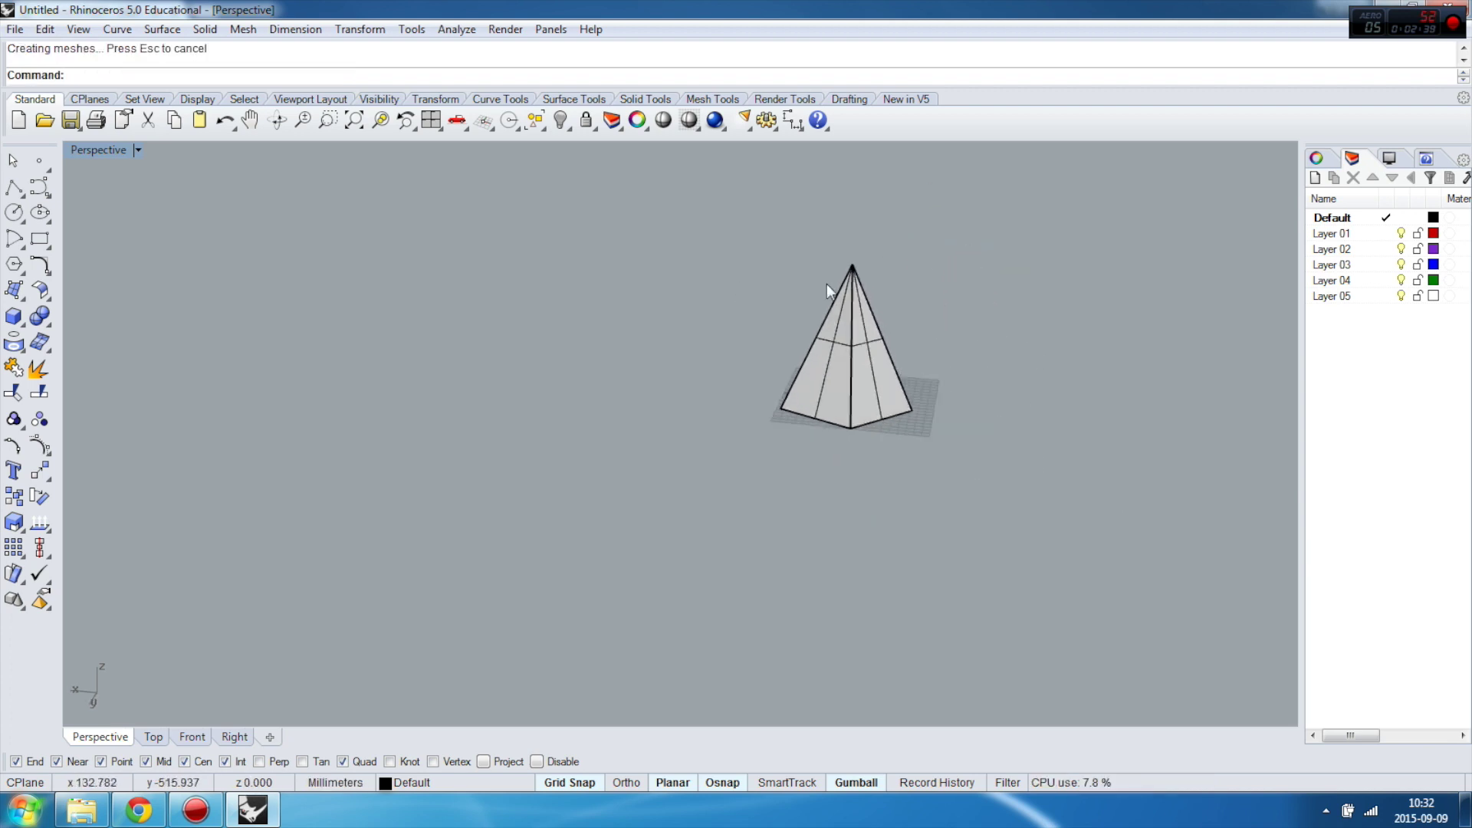
scroll(983, 289, up, 5)
Step: Move one sloping side edge of the pyramid outward with Move Edge, using its lower endpoint as the base point
click(43, 314)
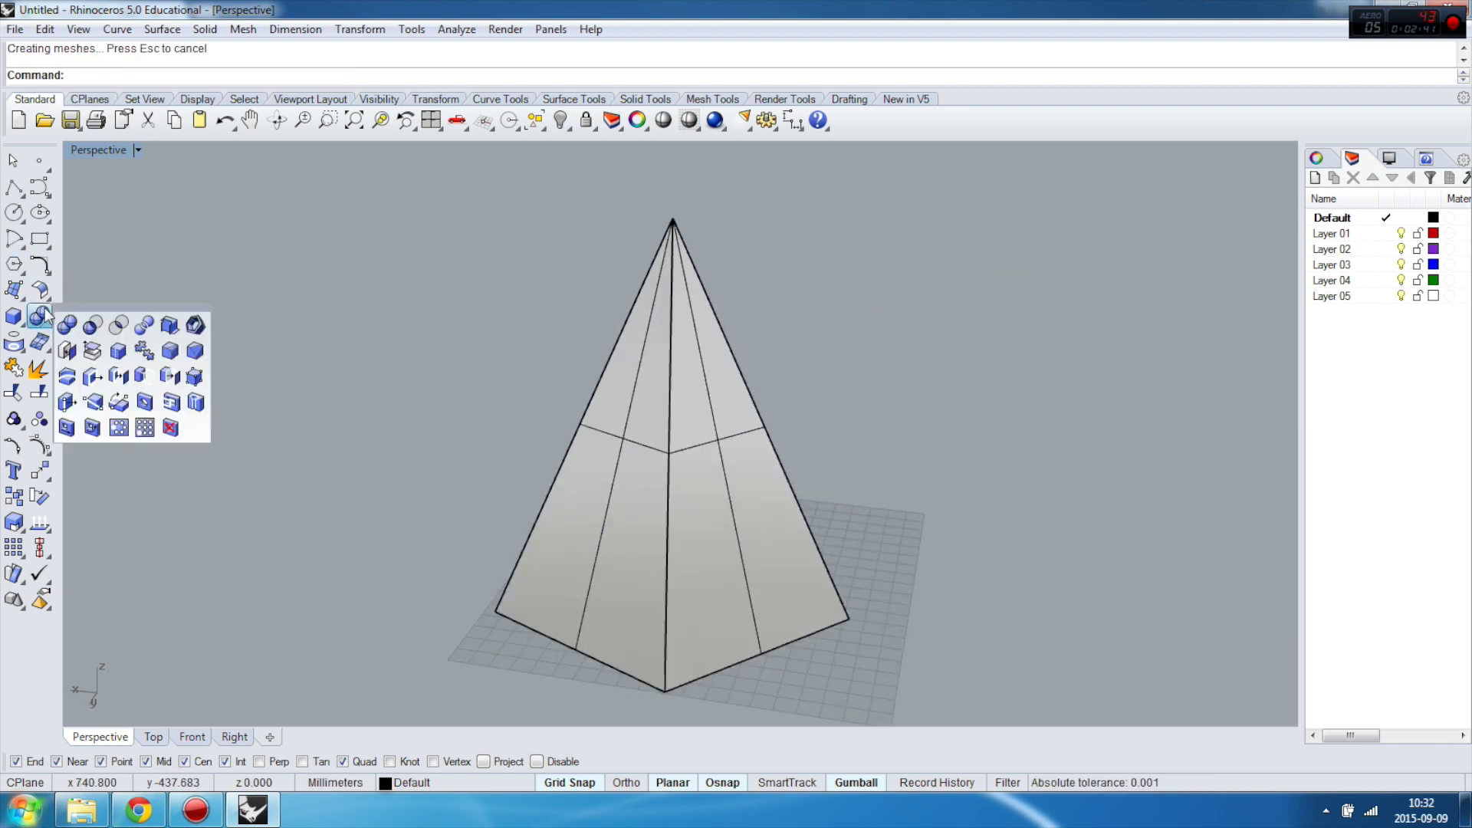
click(66, 427)
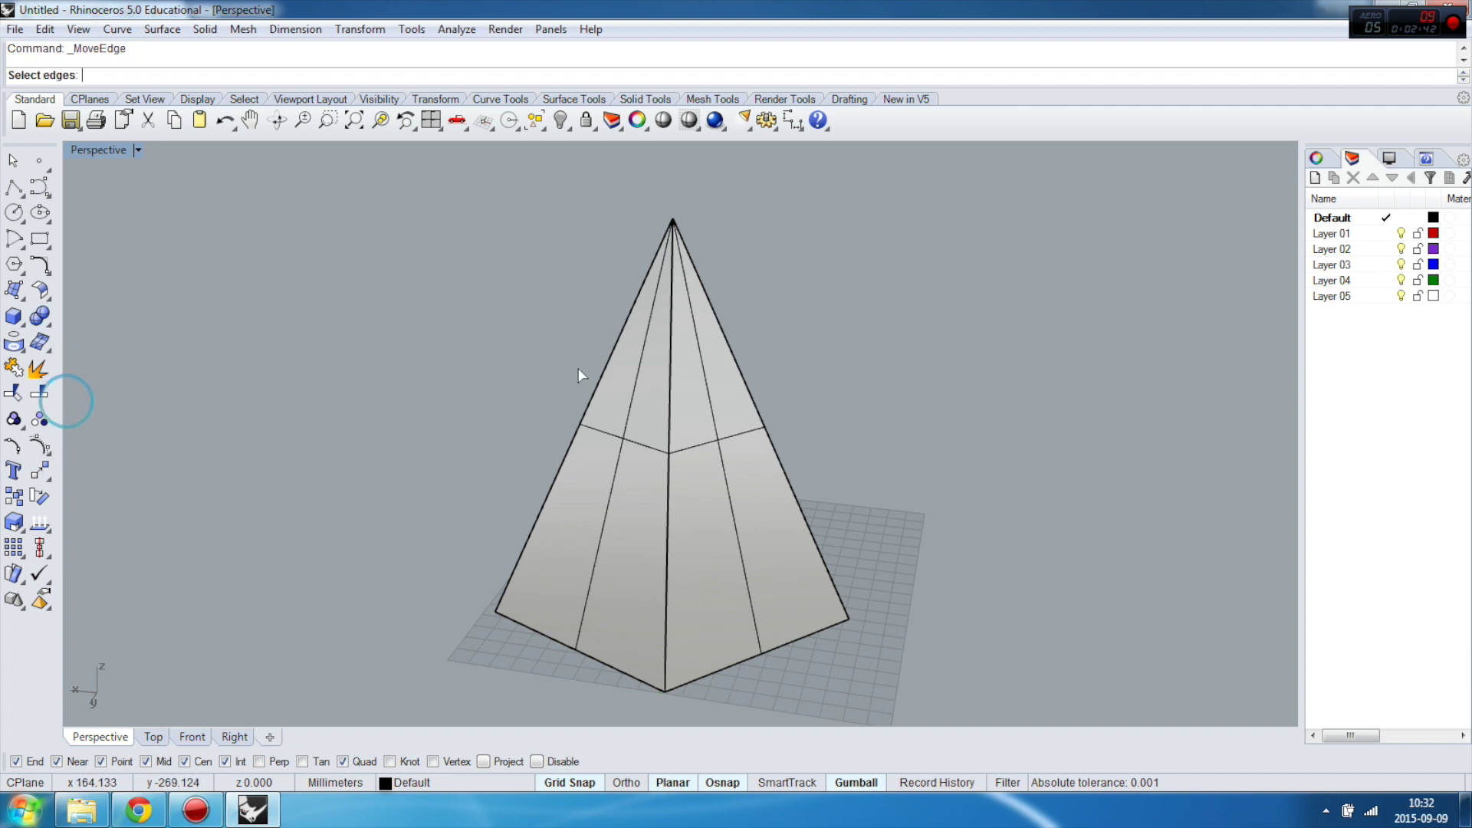
click(749, 394)
scroll(751, 389, down, 4)
key(Return)
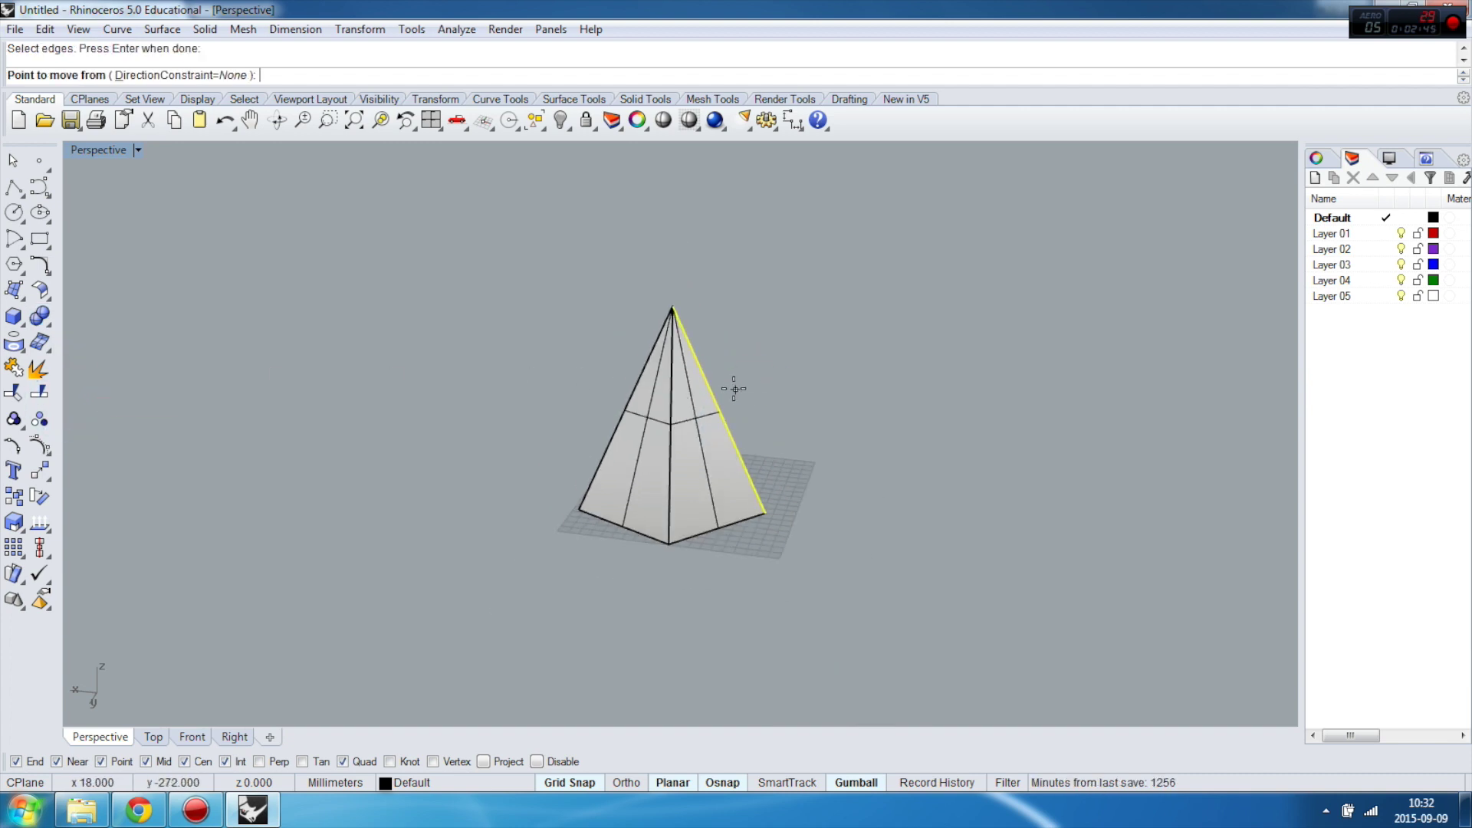
click(765, 512)
click(970, 561)
right_drag(945, 555, 748, 412)
Step: Move another sloping side edge of the pyramid upward with Move Edge, using its midpoint as the base point
right_click(687, 373)
click(721, 425)
right_click(703, 375)
click(721, 424)
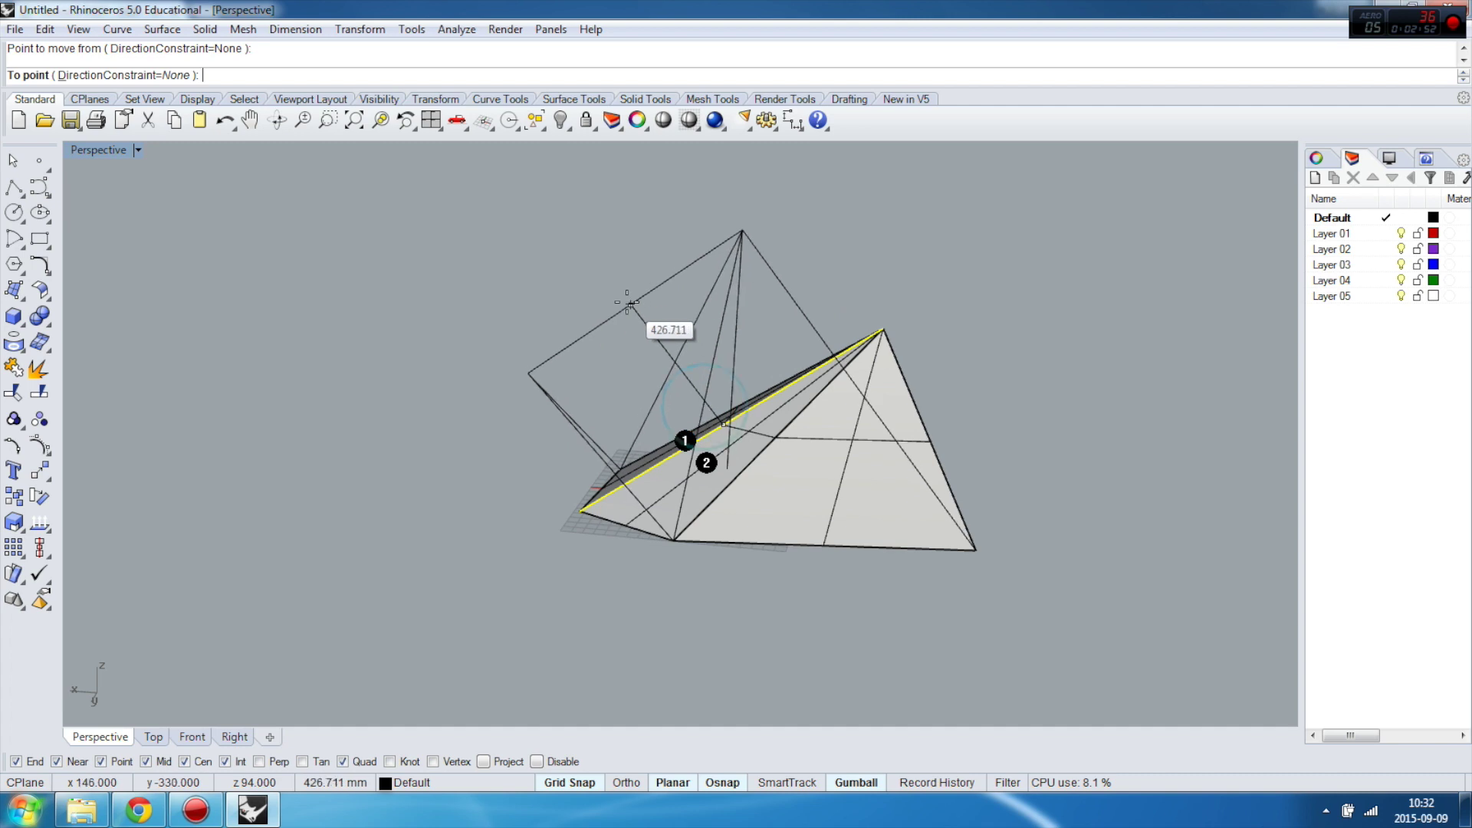
click(612, 301)
right_drag(612, 301, 693, 284)
Step: Delete the distorted pyramid
click(788, 411)
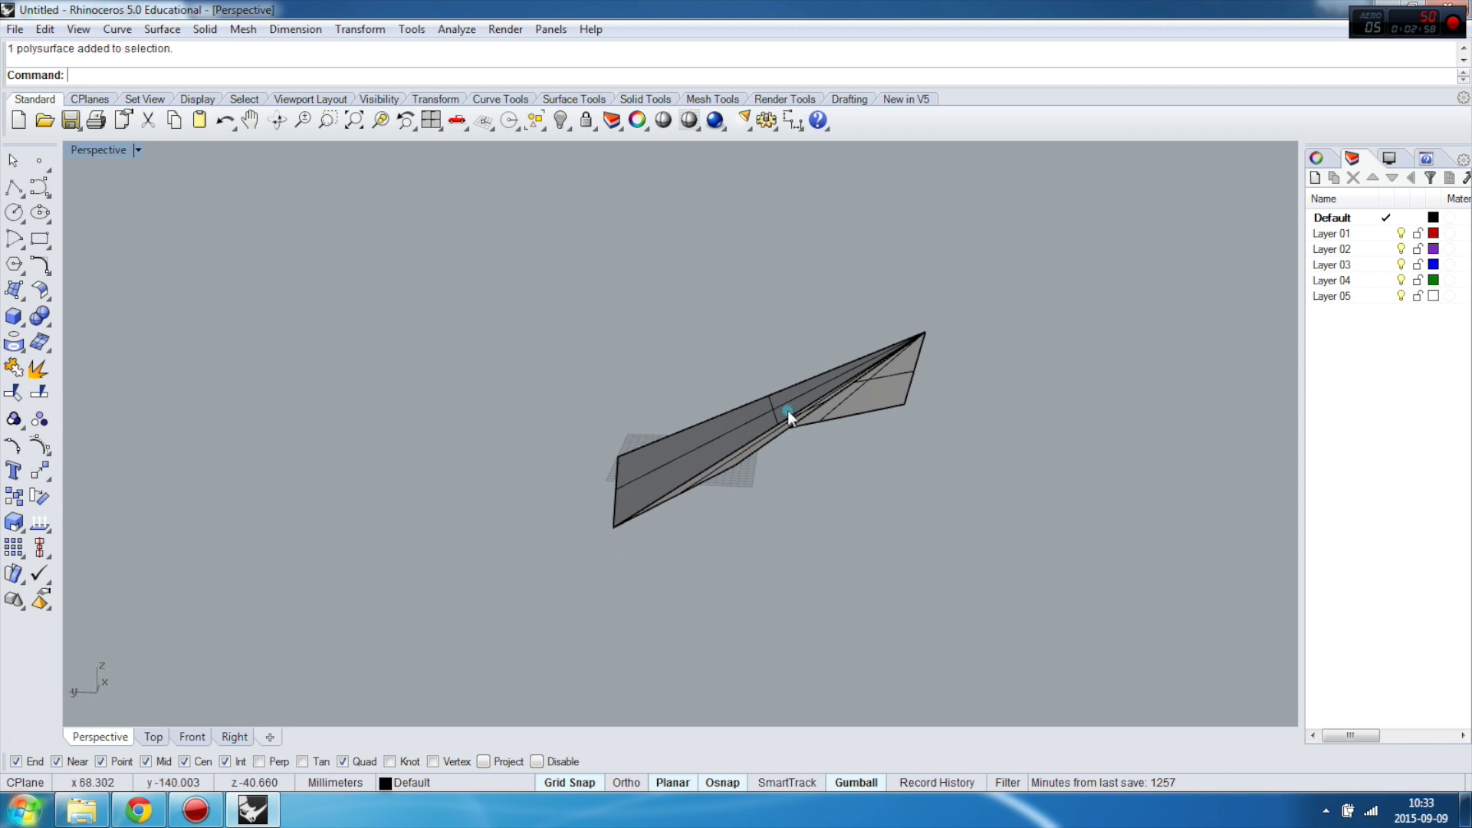
key(Delete)
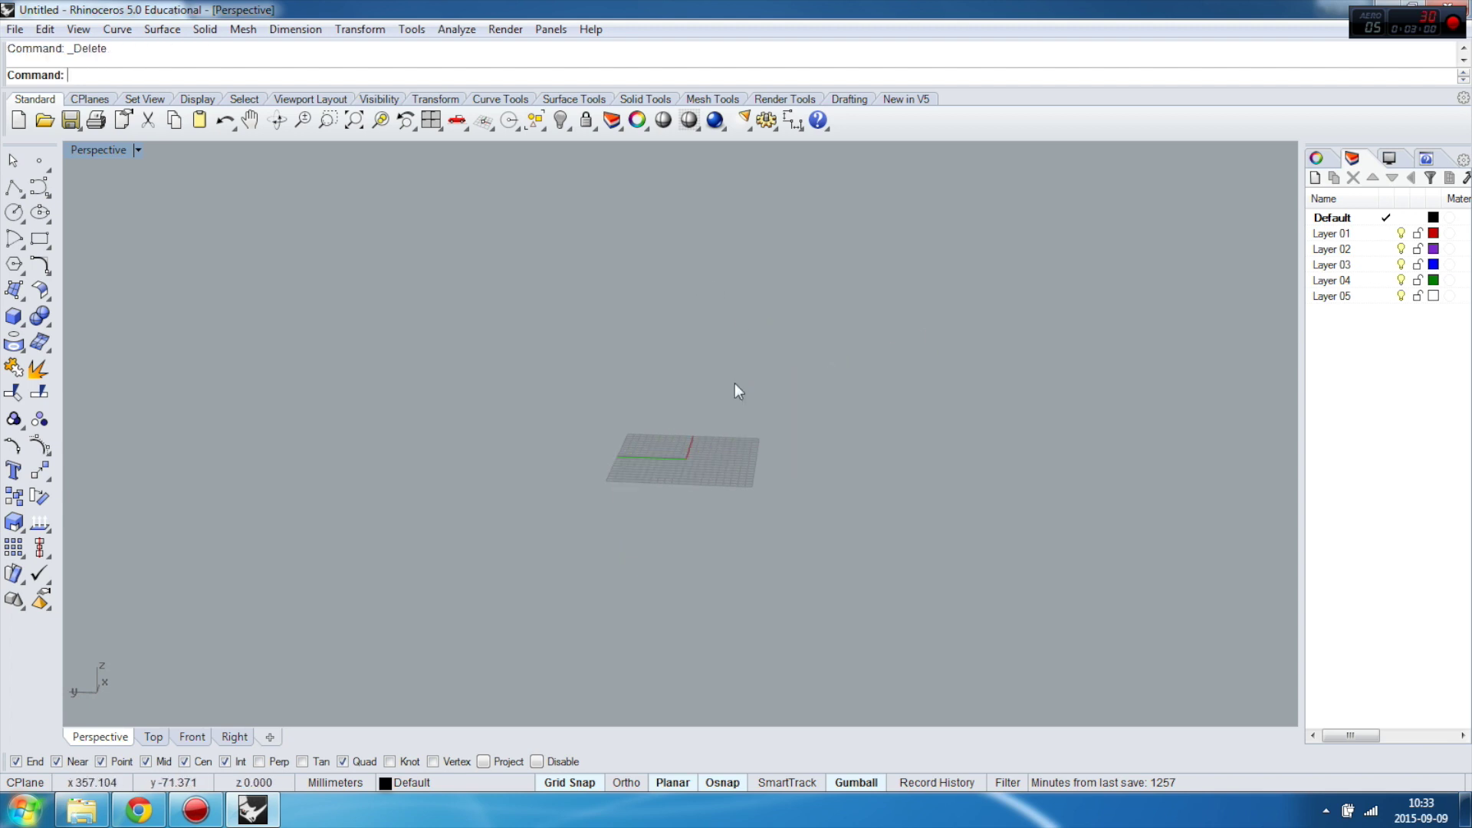
click(13, 310)
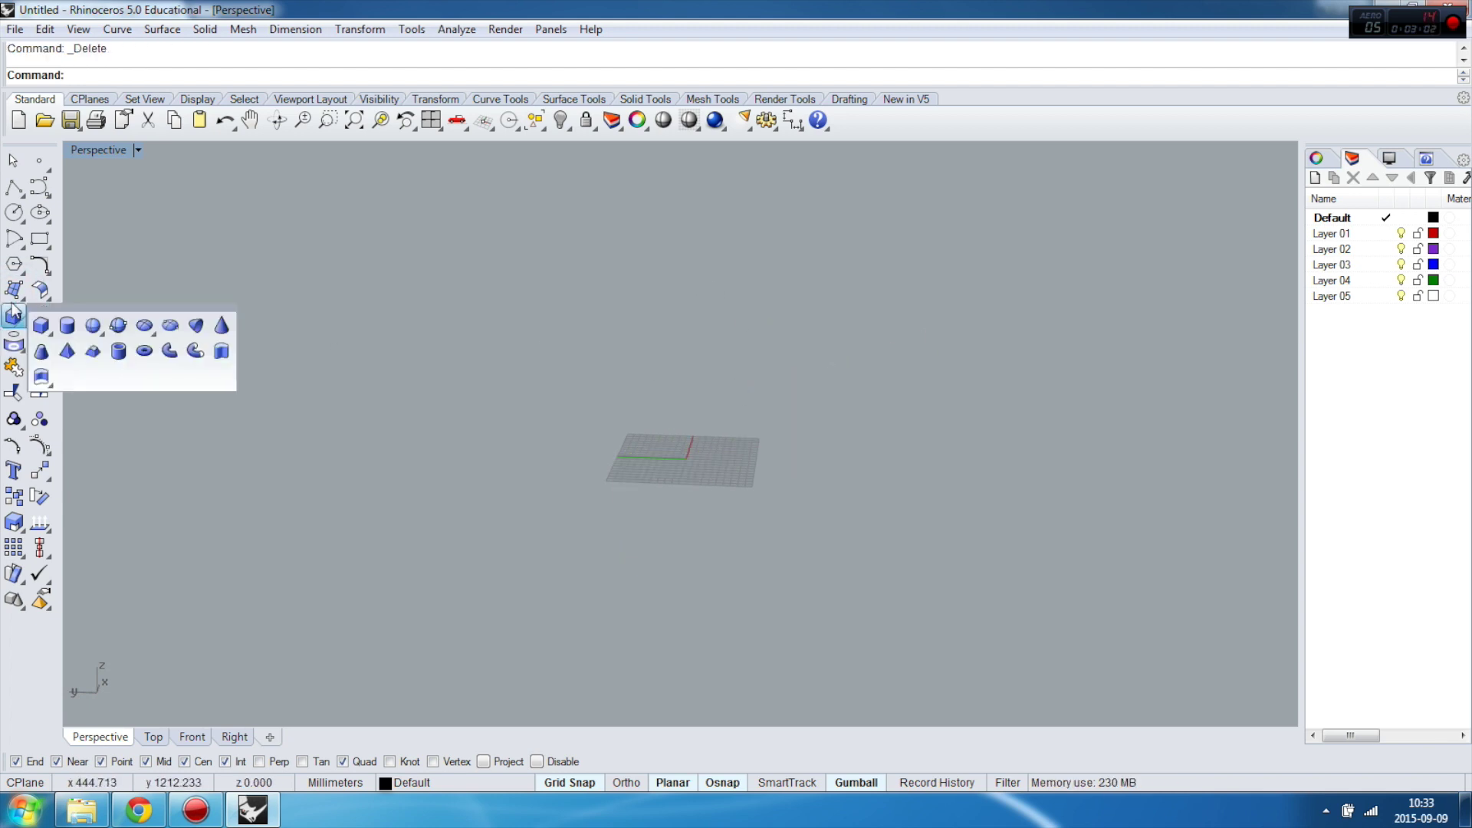
click(48, 333)
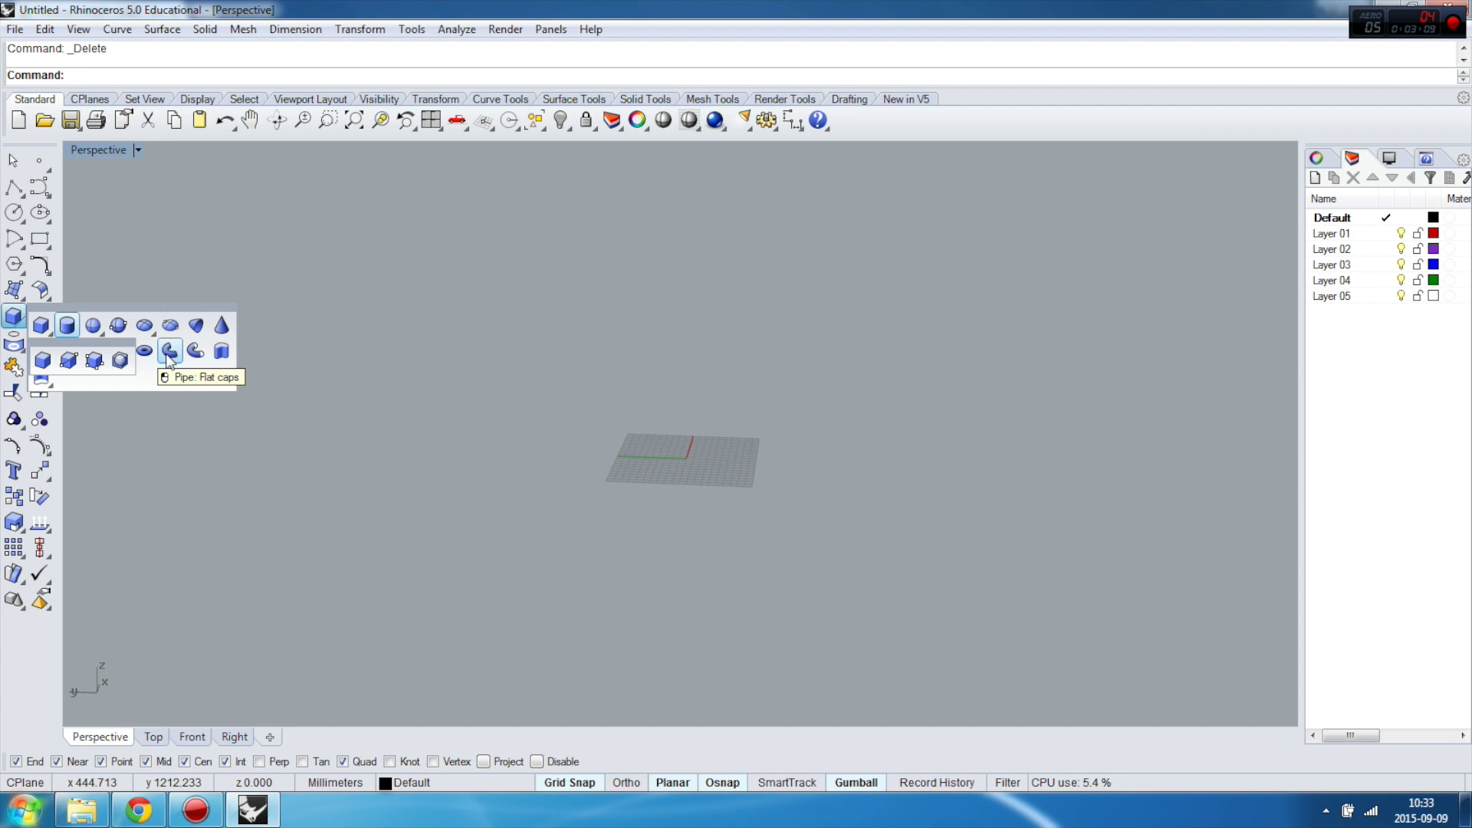
click(177, 383)
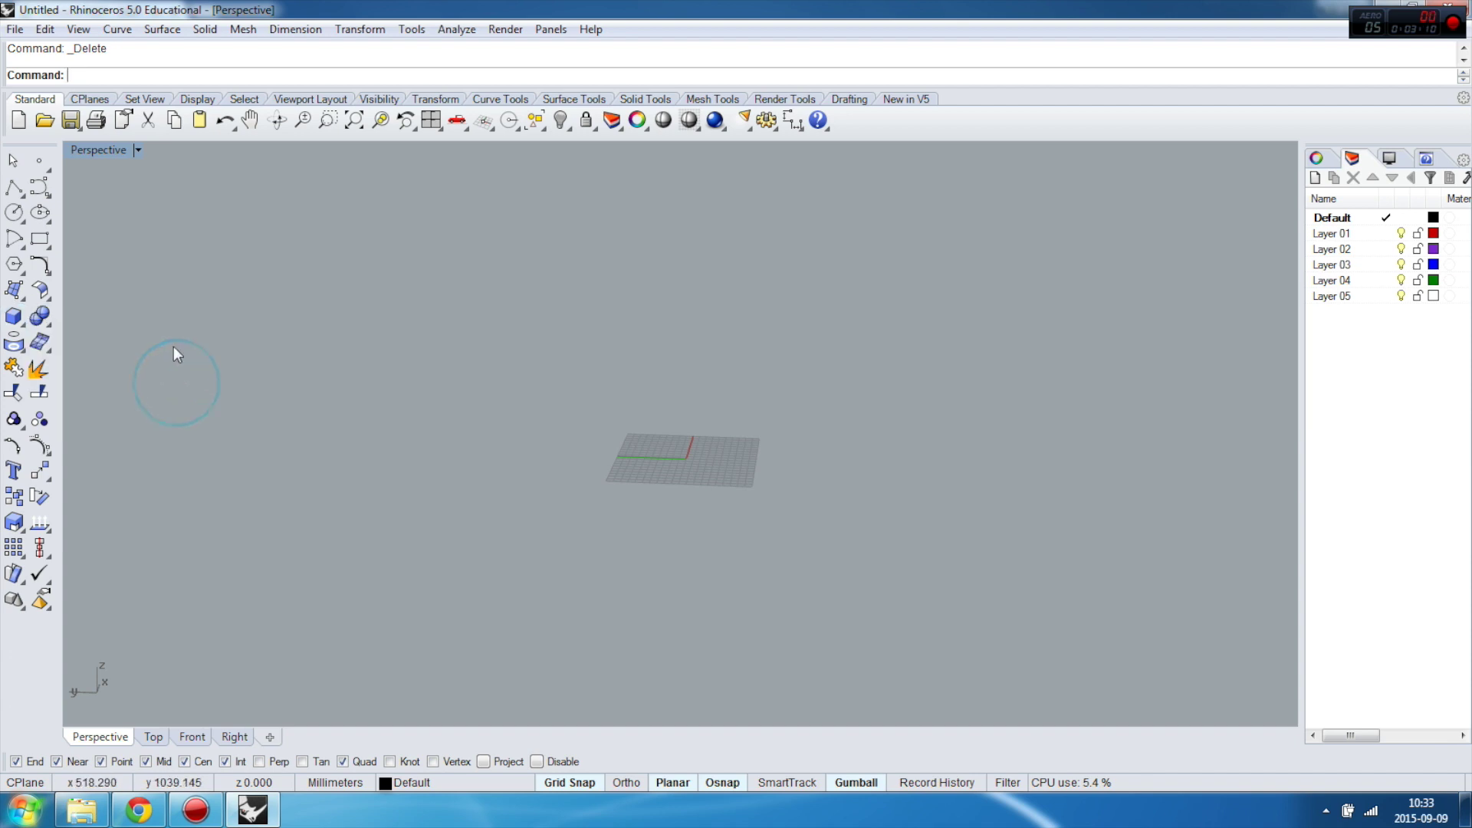
Step: Create an upright solid cone with its circular base on the construction plane near the grid centre
click(15, 317)
click(223, 327)
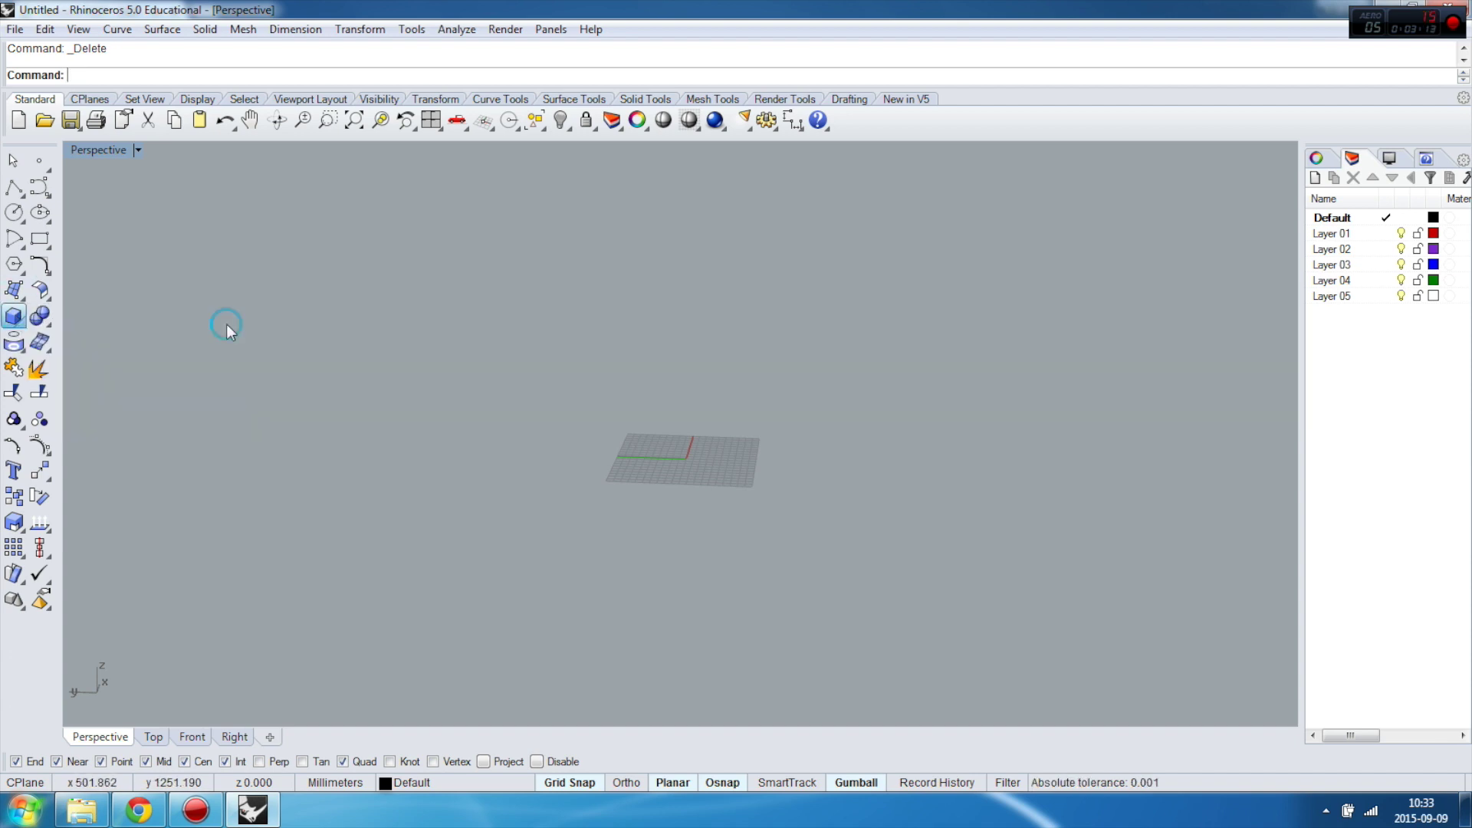
scroll(687, 464, up, 4)
click(736, 499)
click(692, 210)
Step: Move the cone's circular base edge with Move Edge
right_drag(775, 440, 751, 228)
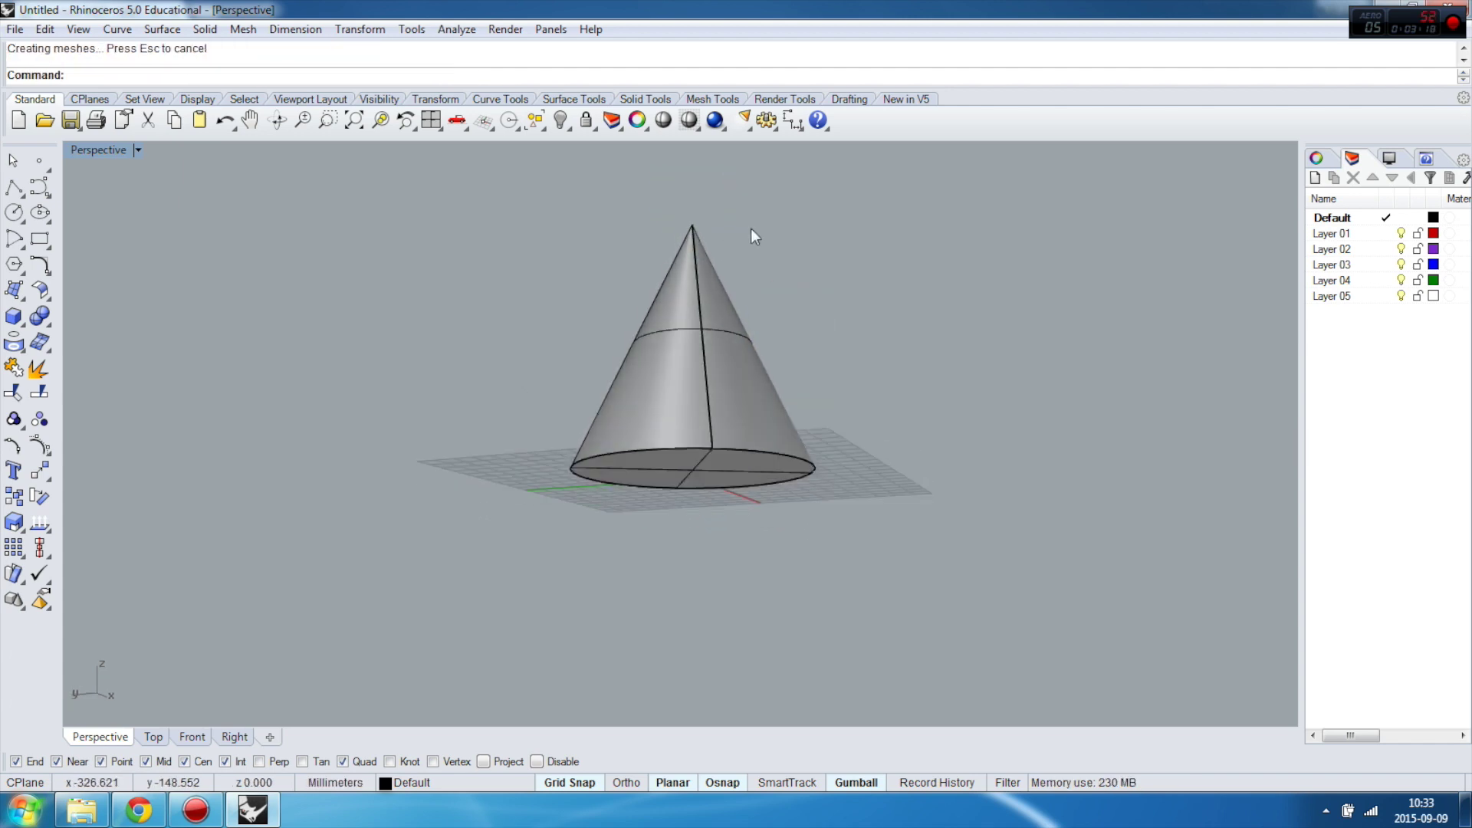
click(47, 311)
click(65, 375)
click(617, 484)
key(Return)
right_drag(614, 487, 694, 589)
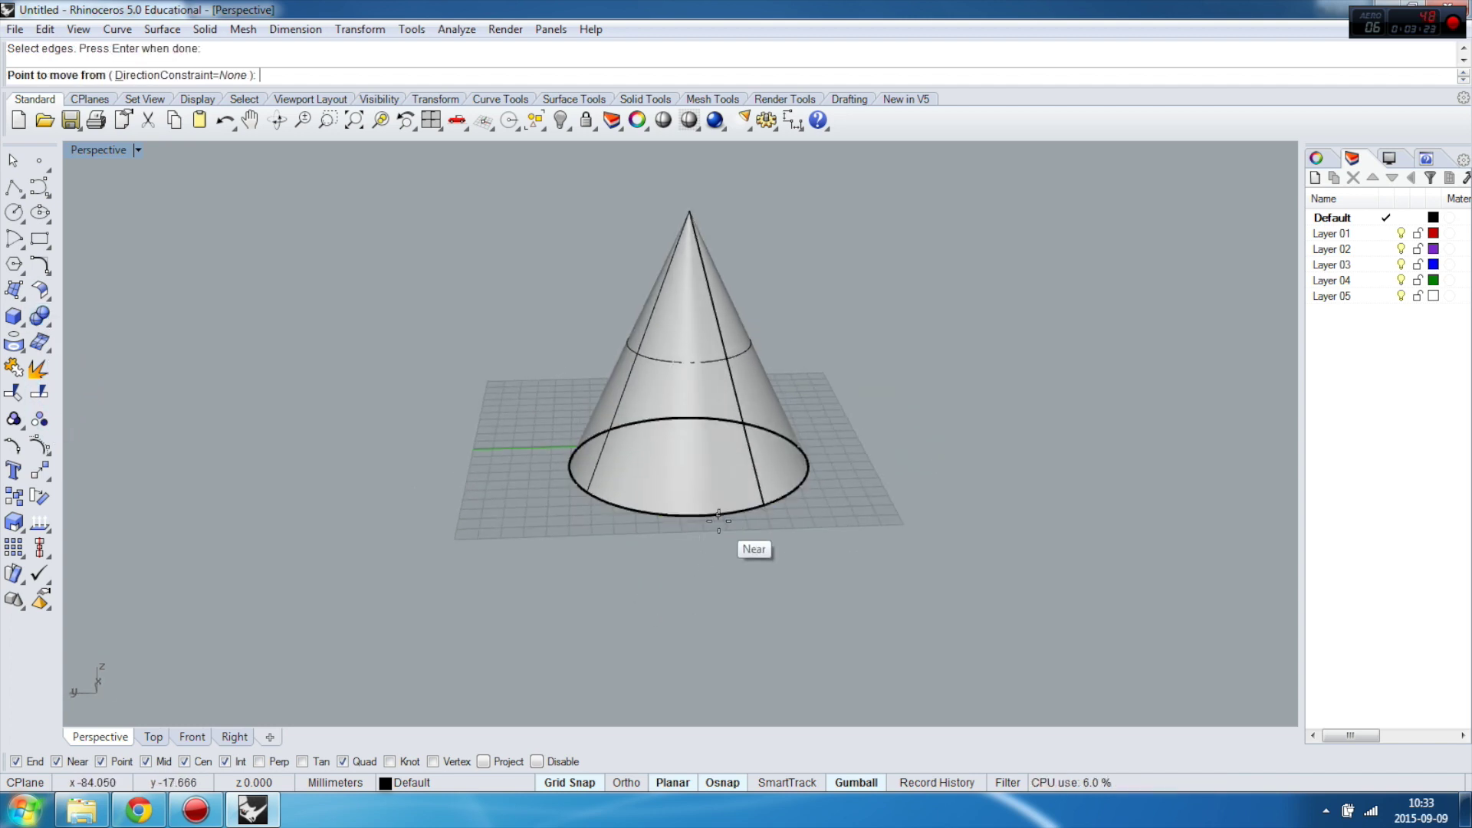